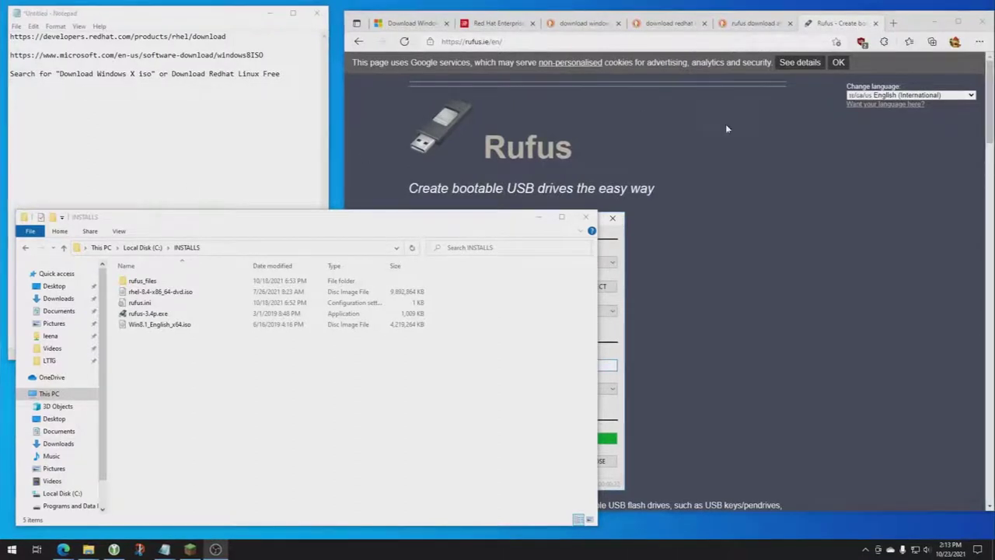
Bring Edge to the front and switch to the DuckDuckGo 'rufus download' search results tab.
left_click(763, 159)
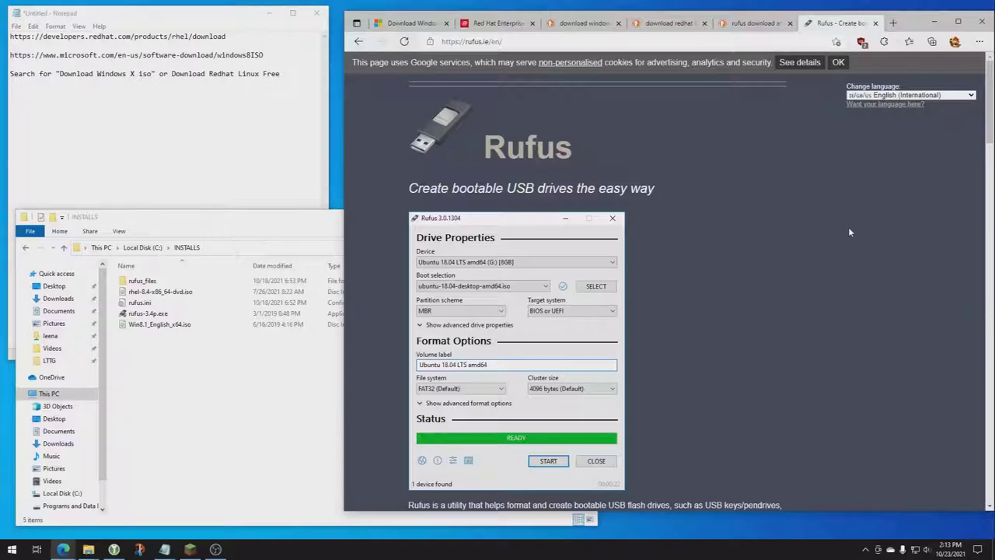
left_click(753, 22)
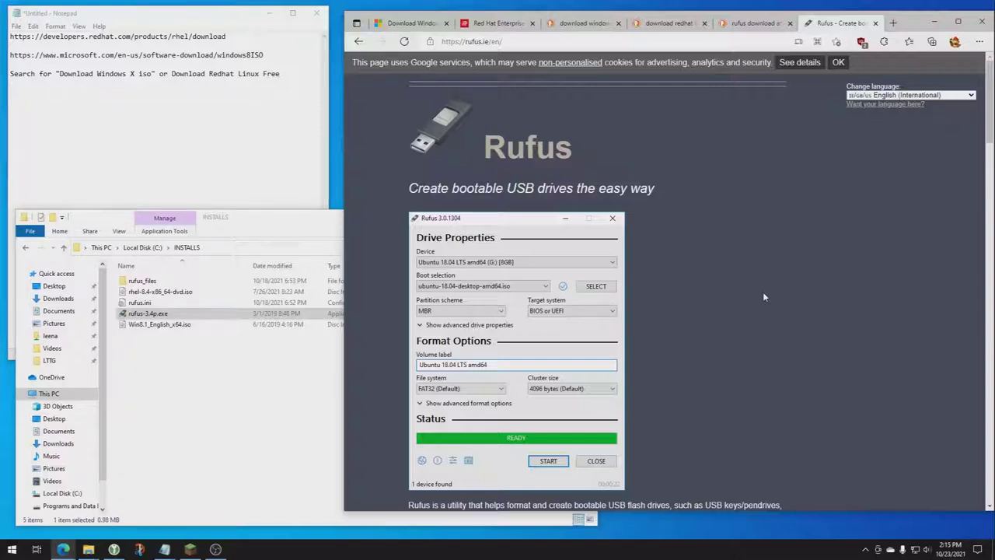
Switch to the Red Hat Enterprise Linux 8.4.0 download page tab.
left_click(496, 26)
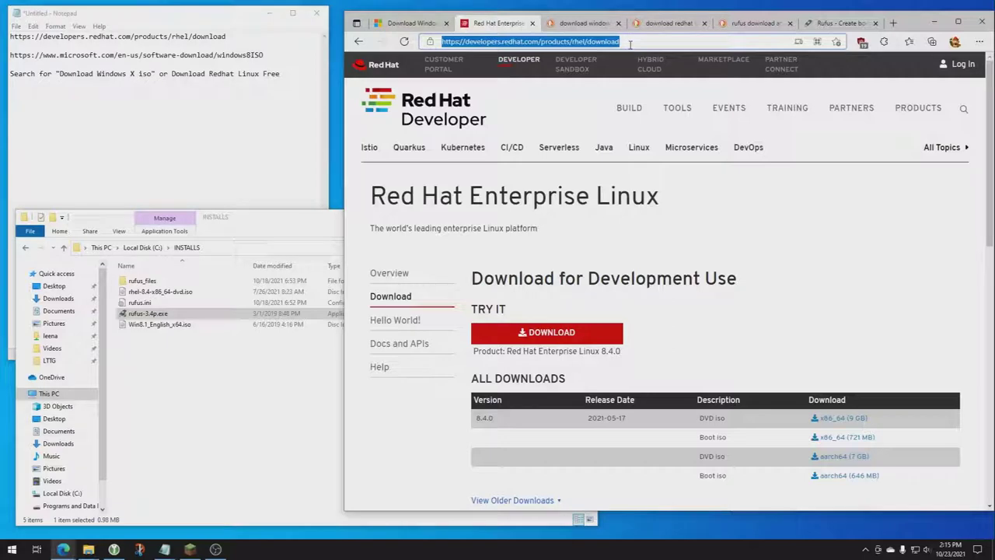
Review, then close the RHEL download page and the 'download redhat' search results tab.
left_click(662, 23)
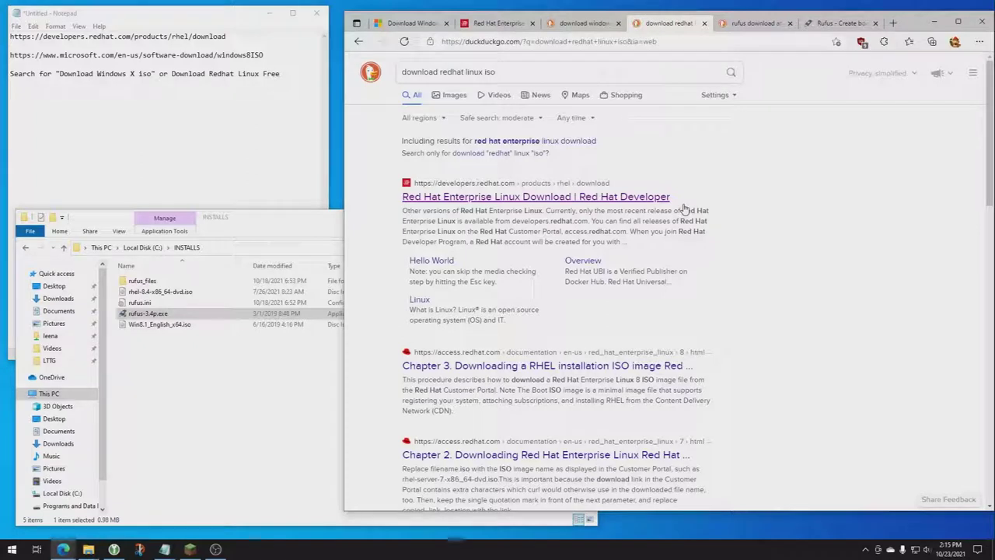
left_click(497, 22)
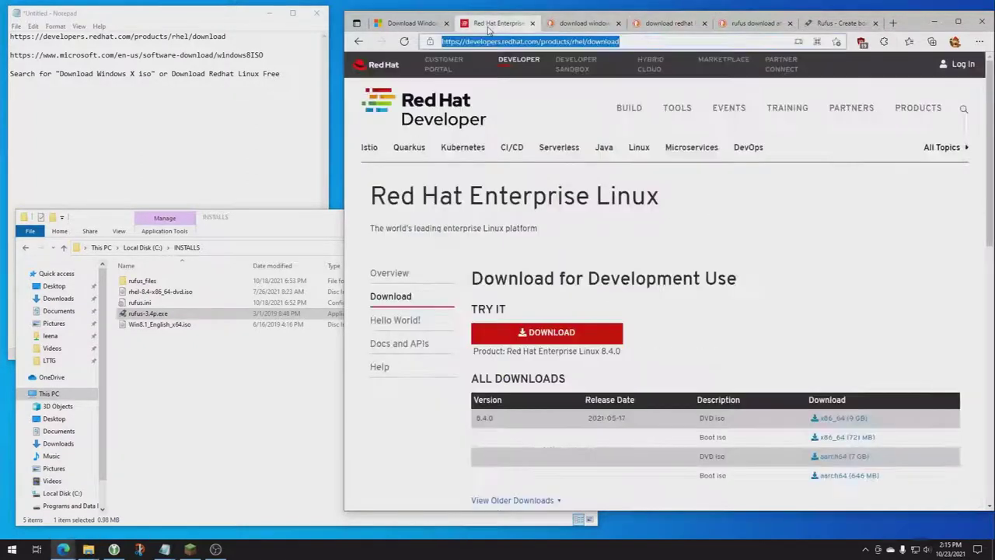
scroll(783, 415, "down", 2)
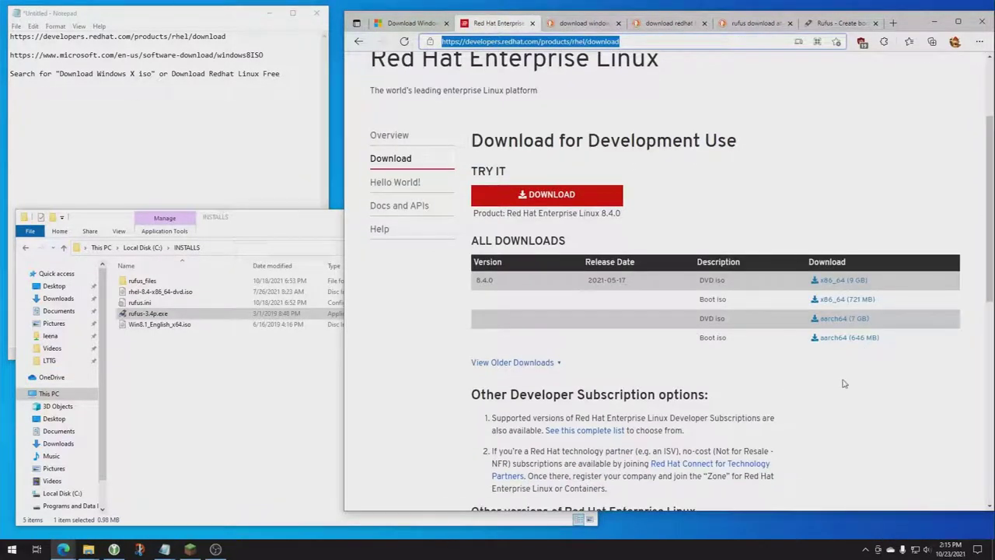
left_click(533, 22)
left_click(618, 23)
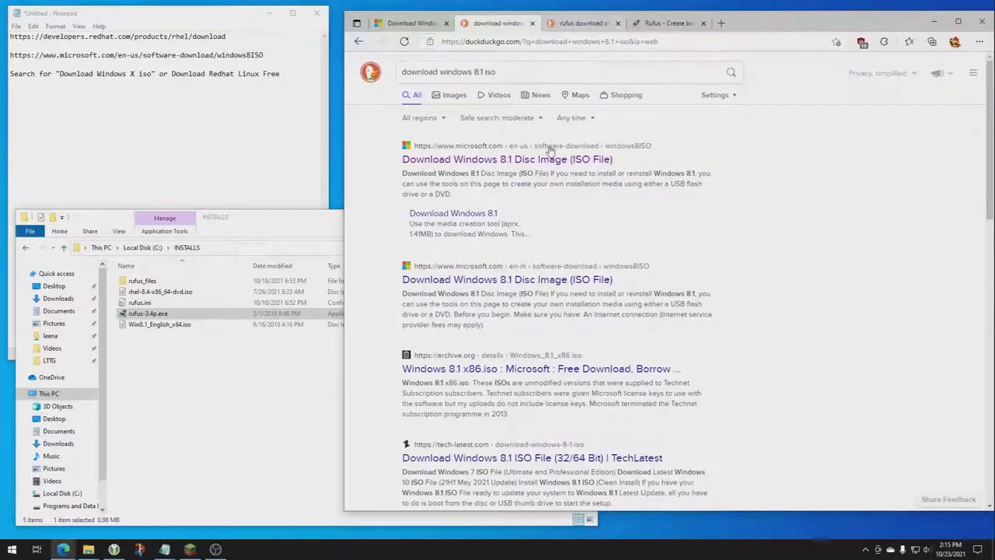
On the Windows 8.1 Disc Image page, highlight the product key text and page address.
left_click(394, 26)
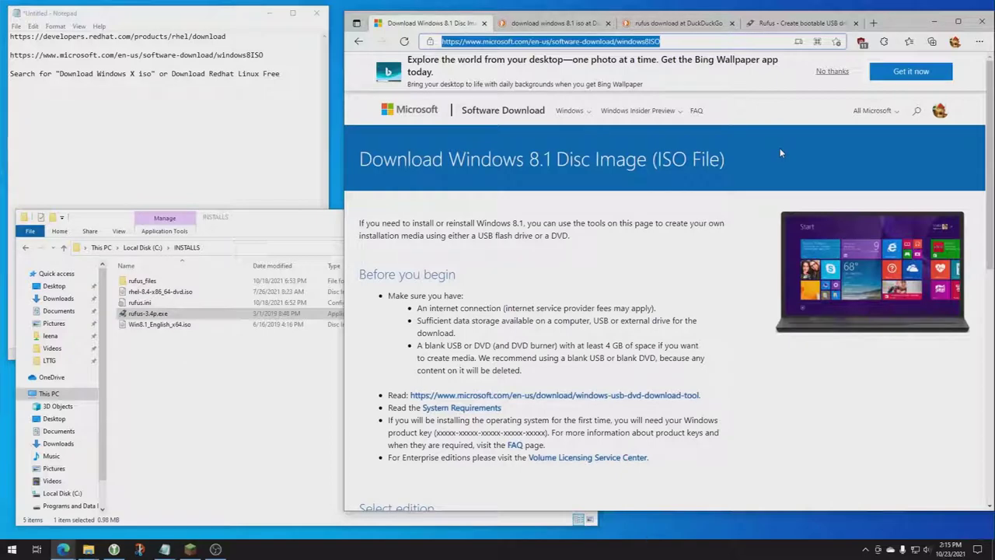
scroll(781, 153, "down", 1)
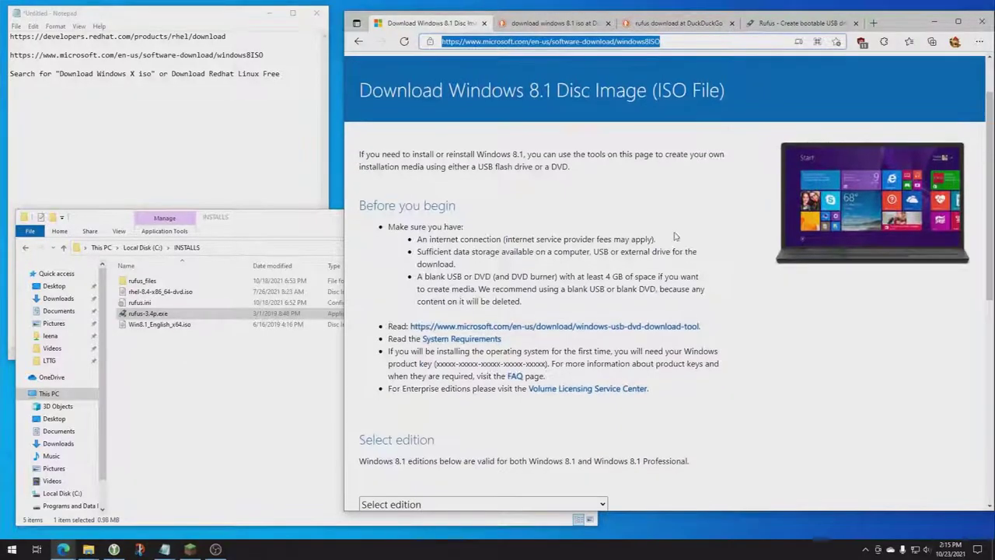
left_click_drag(438, 363, 608, 361)
left_click(689, 43)
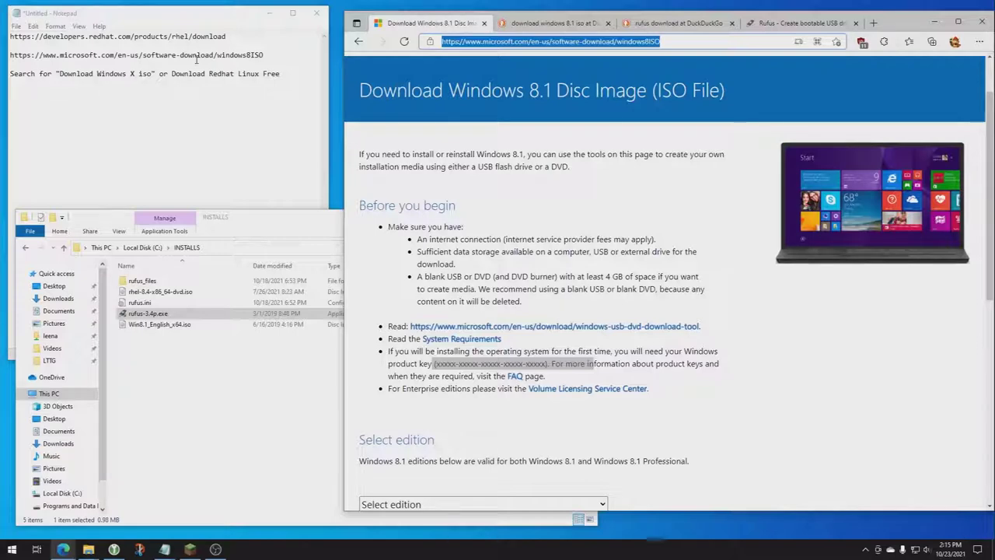
left_click(540, 249)
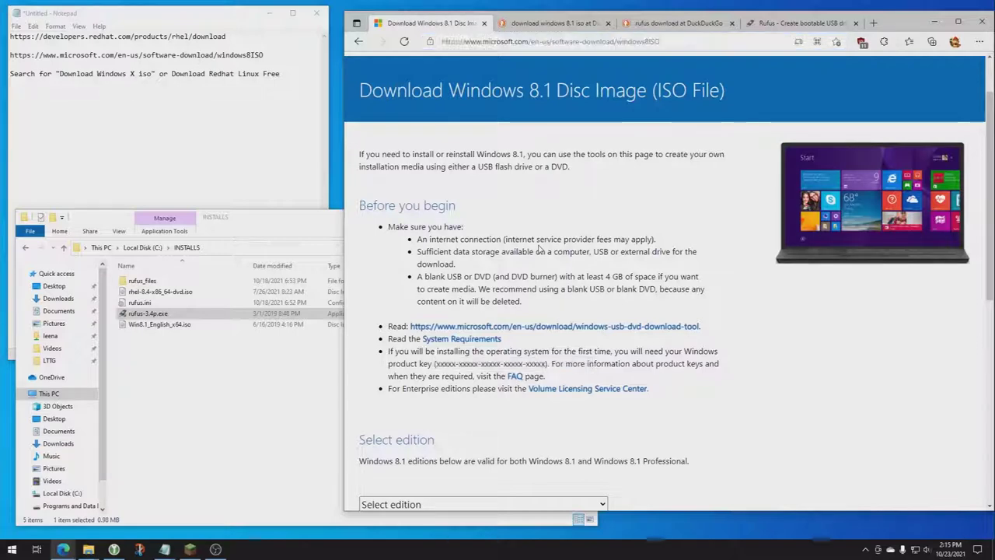
scroll(542, 248, "down", 1)
scroll(542, 249, "down", 1)
Confirm the Windows 8.1 edition and English language, then start the 64-bit ISO download.
left_click(463, 367)
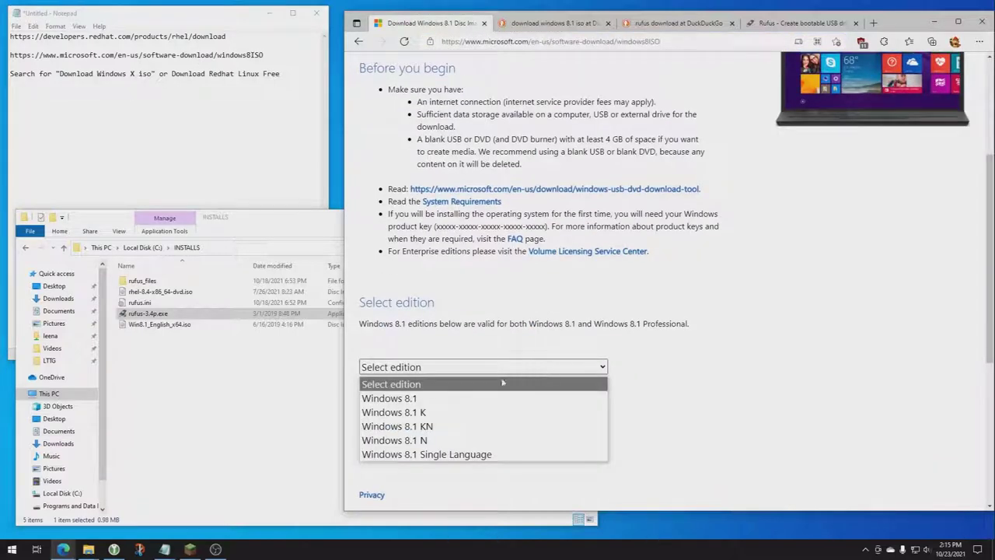
left_click(458, 404)
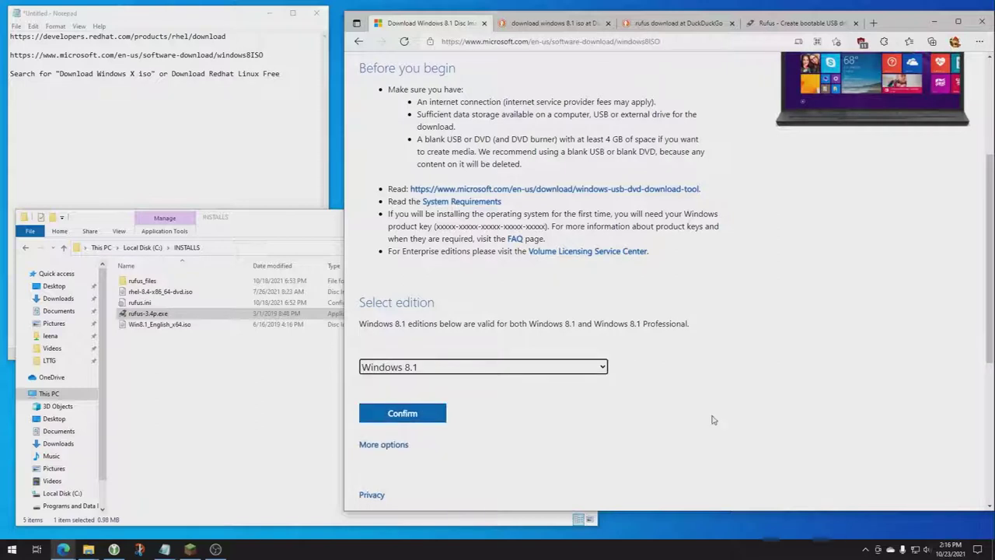
scroll(757, 412, "down", 3)
left_click(402, 206)
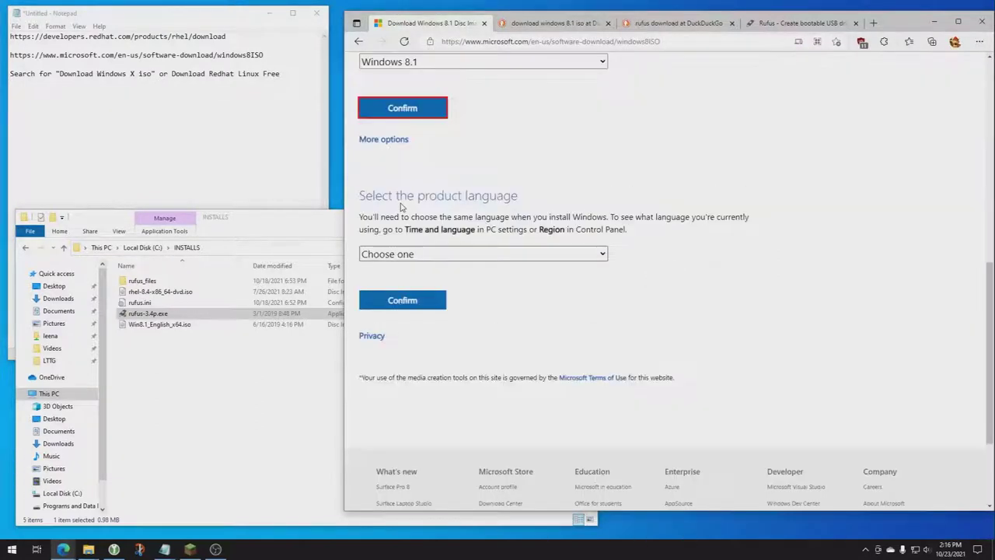
left_click(420, 255)
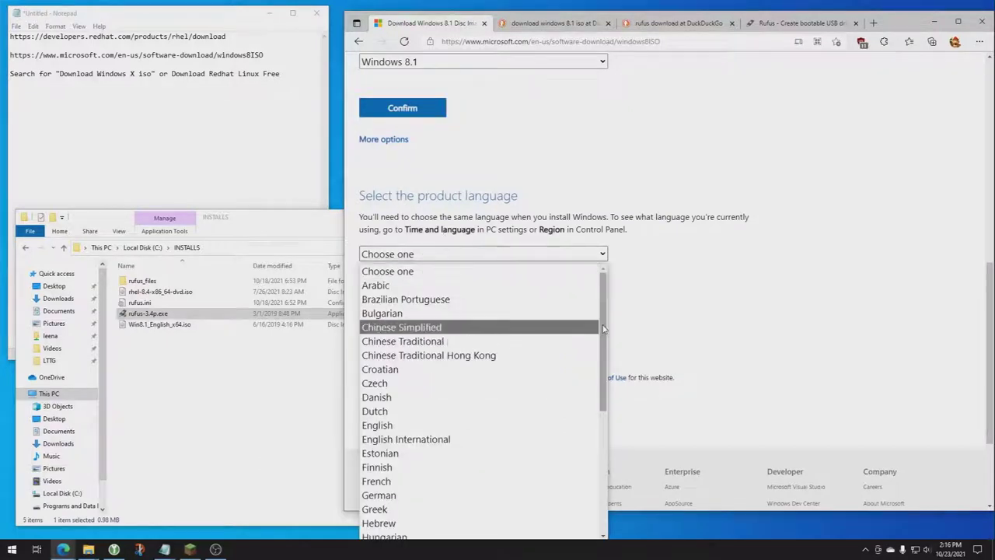
left_click(403, 427)
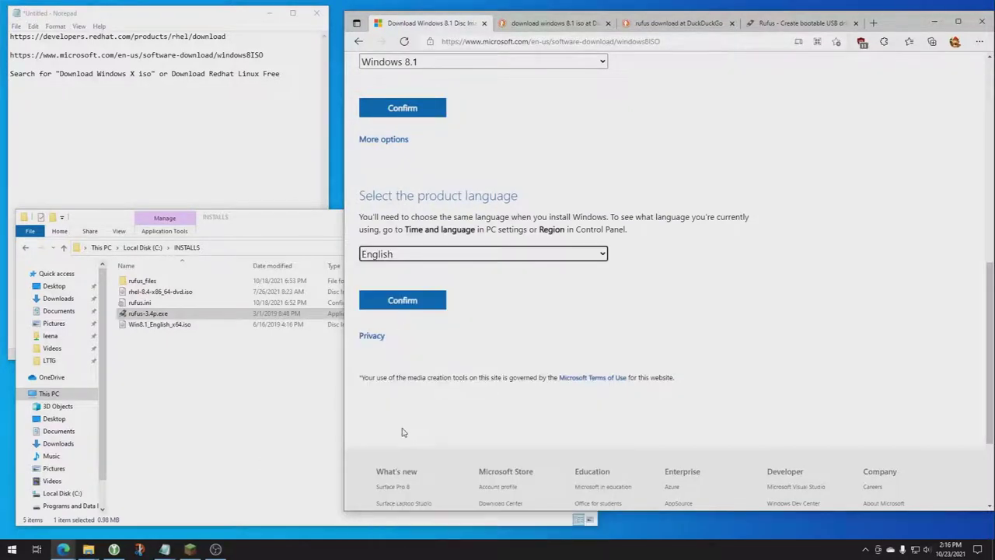
left_click(419, 305)
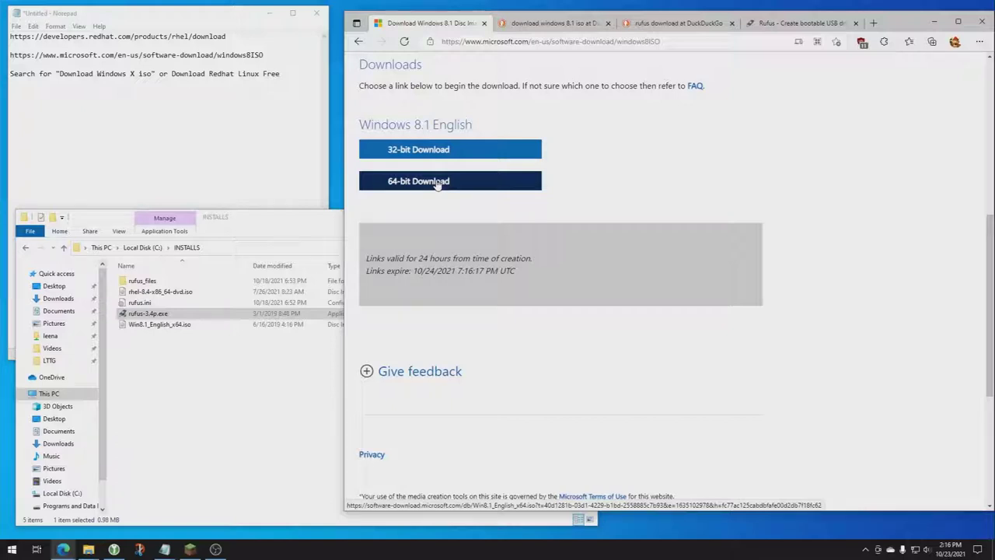
left_click(437, 183)
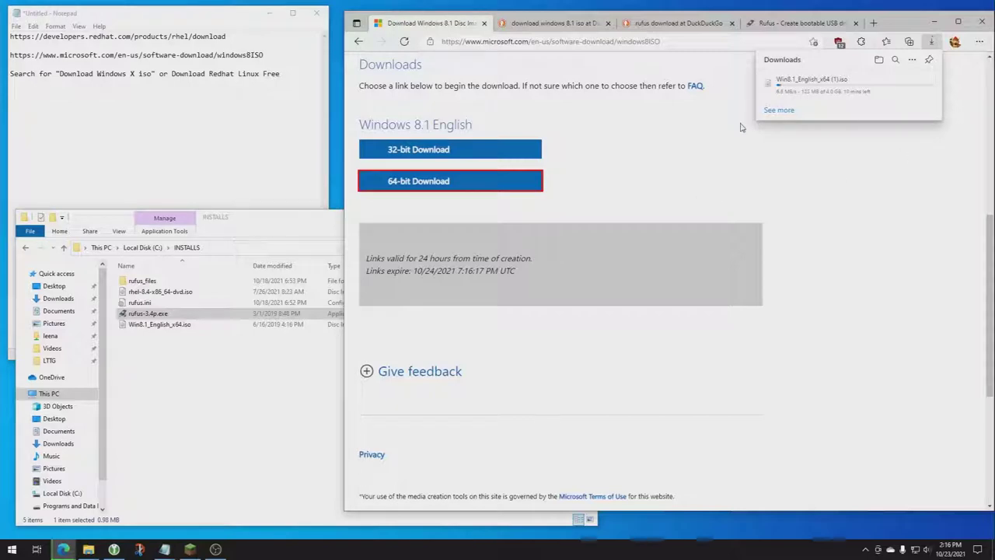
Cancel the Windows 8.1 ISO download and open the Red Hat download address copied from Notepad.
left_click(921, 82)
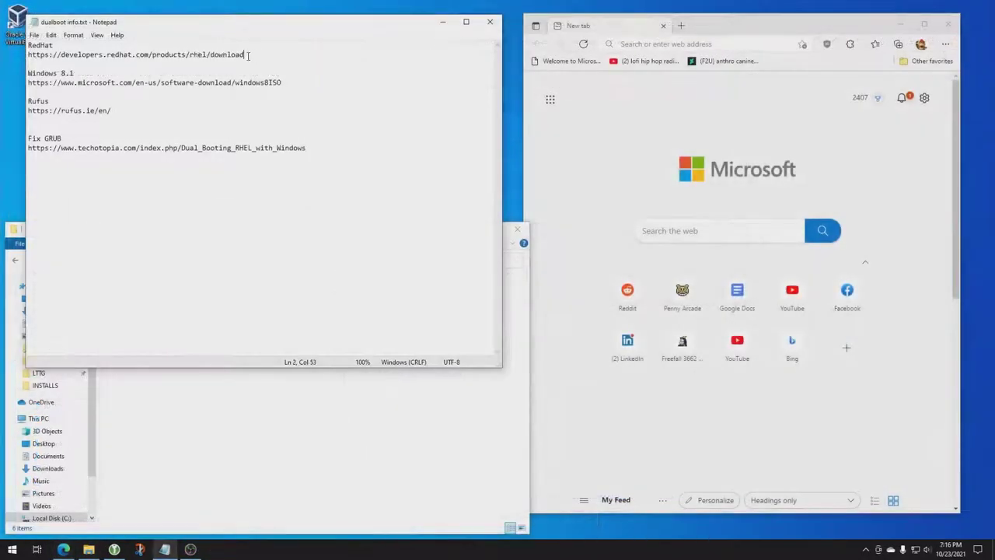
left_click_drag(244, 55, 28, 55)
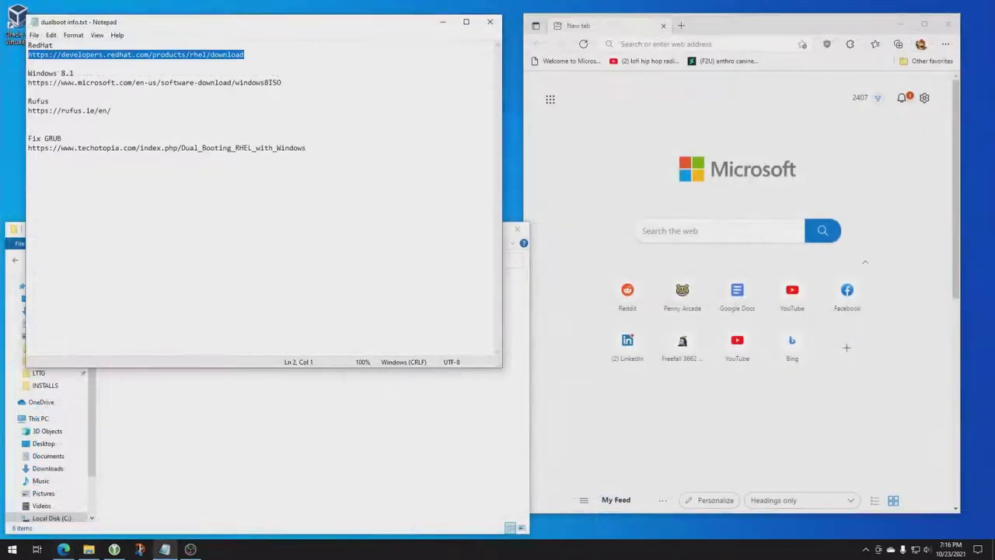
key("ctrl+c")
left_click(712, 44)
key("ctrl+v")
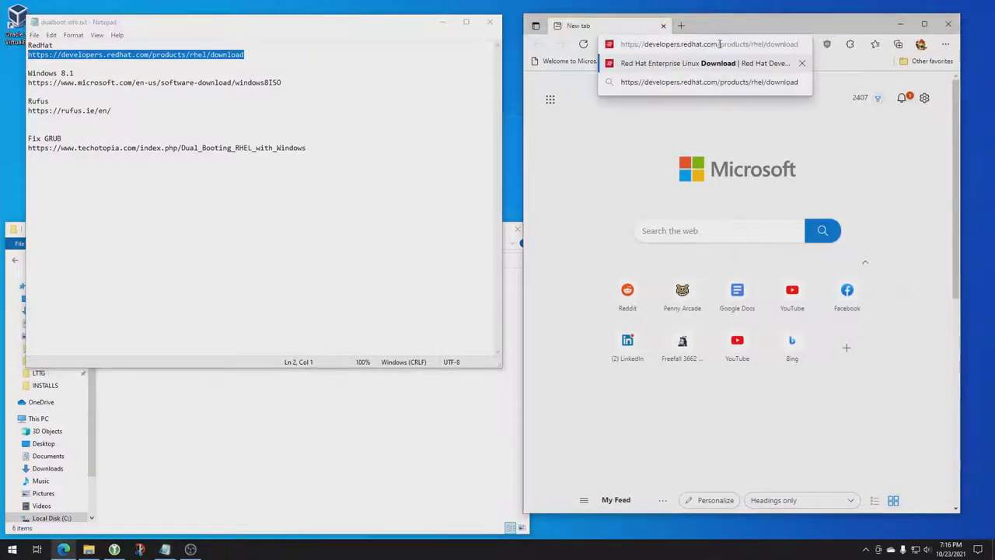
key("Return")
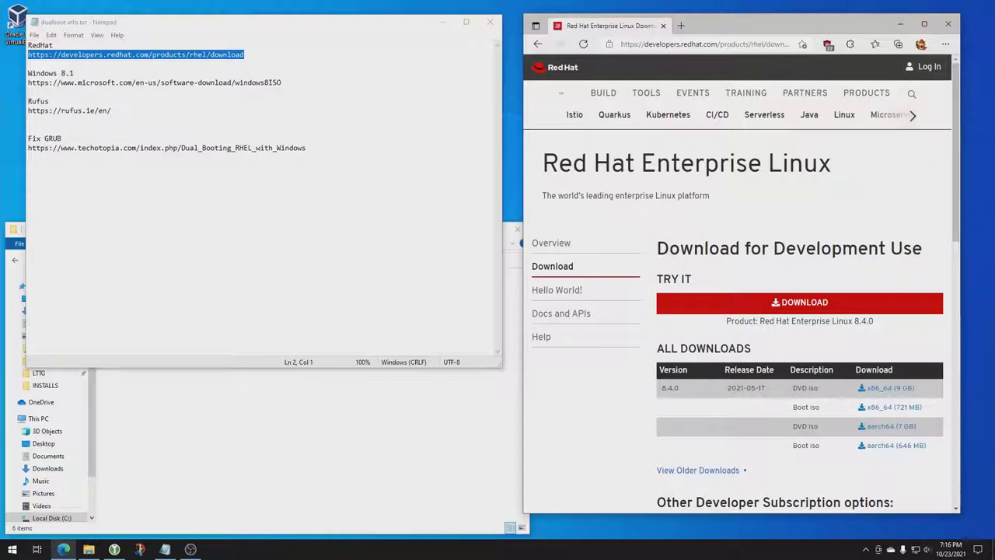
Sign in to the Red Hat Developer account.
left_click(114, 549)
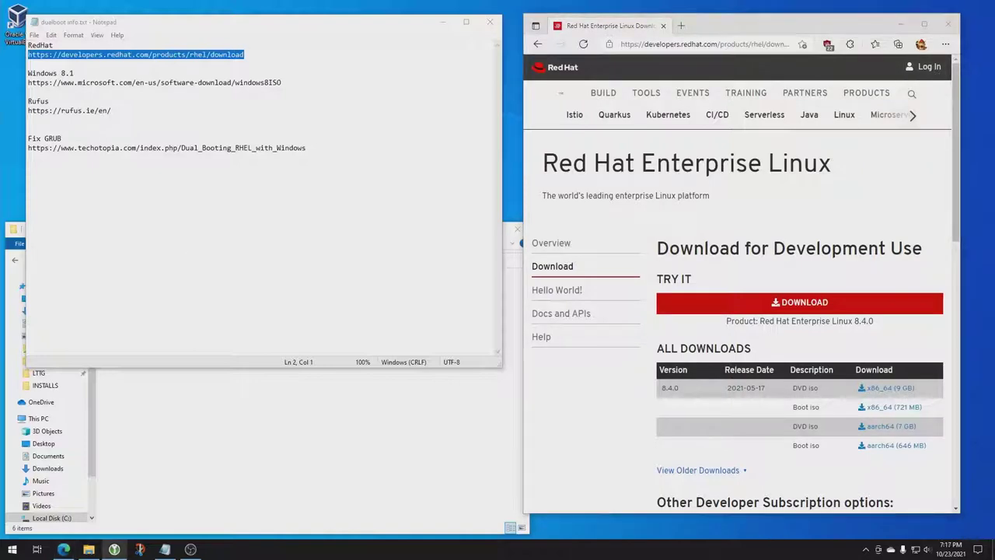
left_click(926, 68)
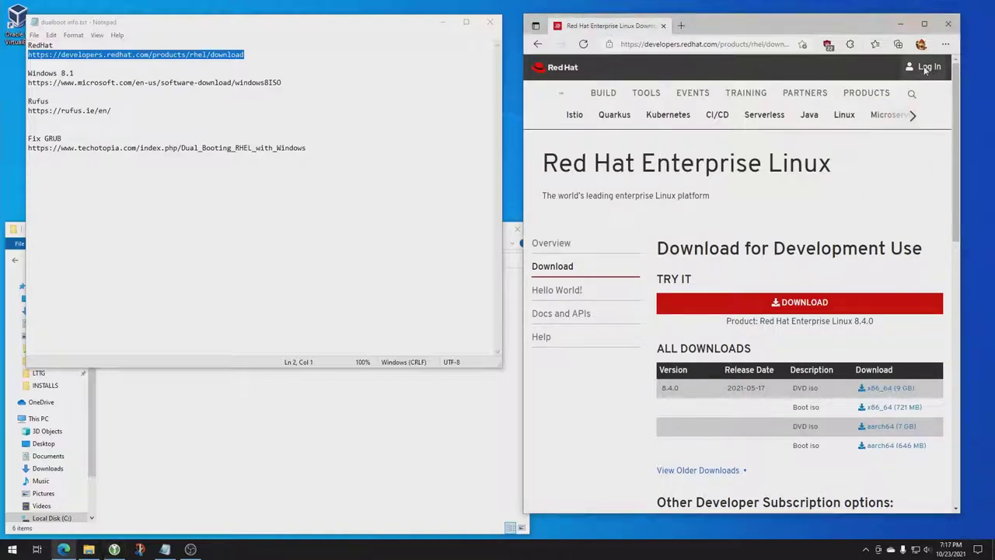
left_click(846, 209)
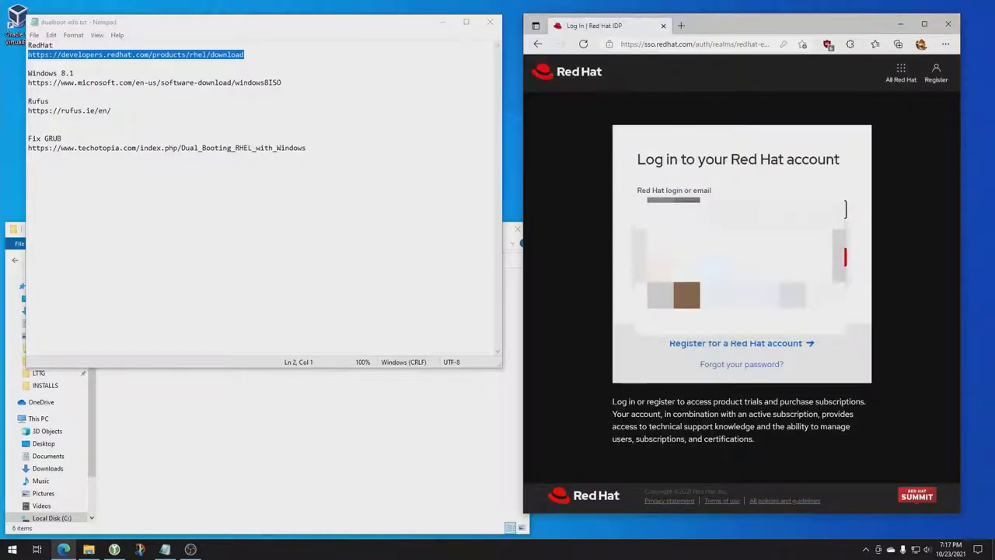
key("Return")
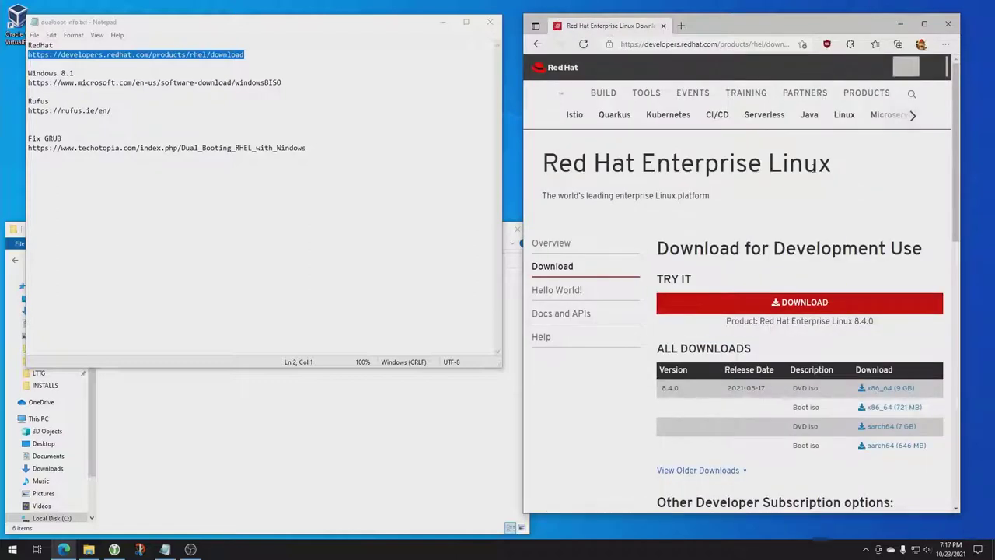
Start the RHEL 8.4.0 x86_64 DVD ISO download, then cancel both resulting downloads.
left_click(894, 393)
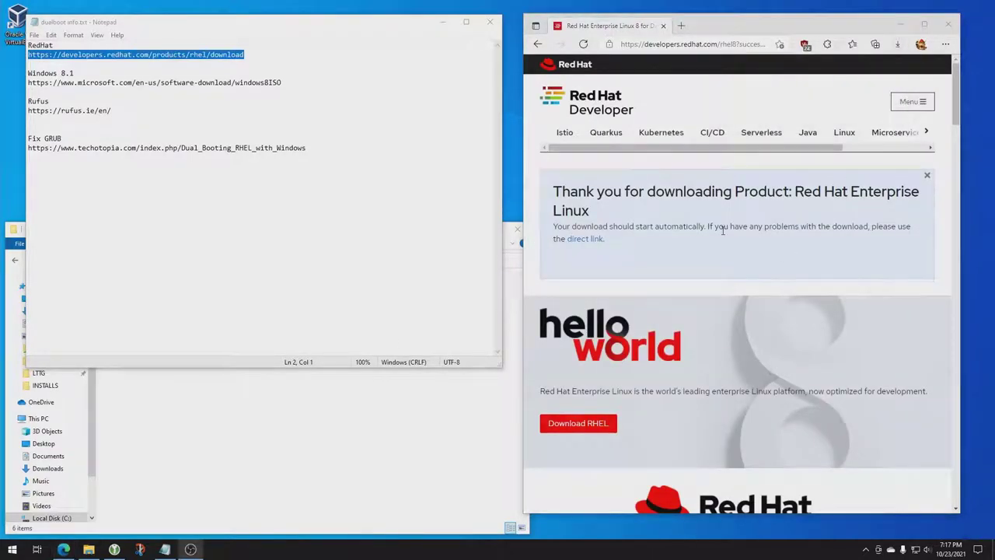
left_click(587, 240)
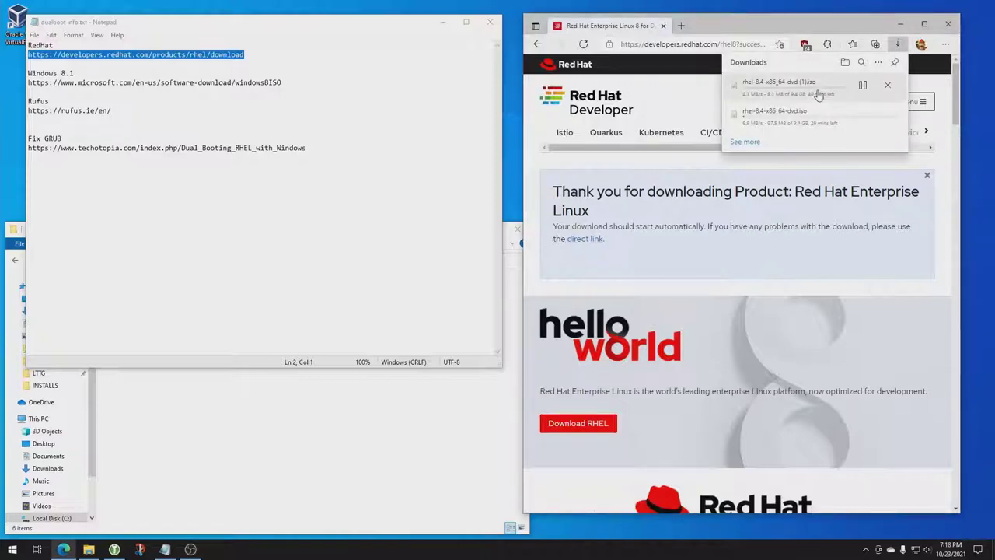
left_click(887, 86)
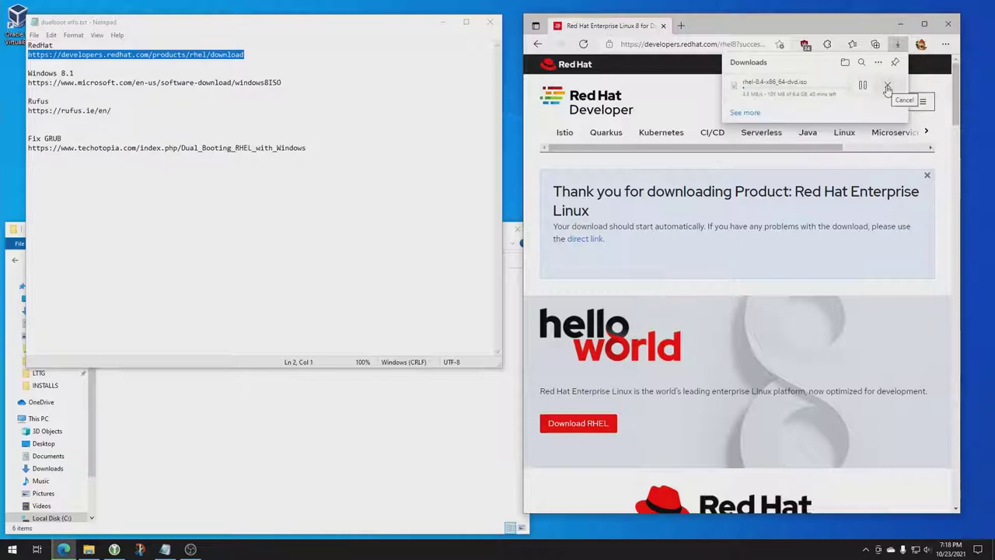
left_click(887, 87)
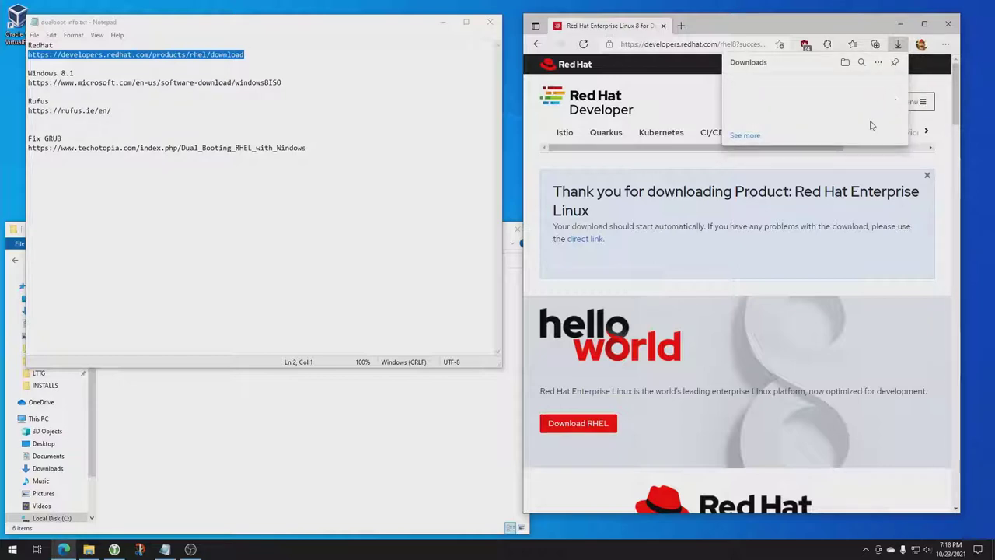
left_click(660, 91)
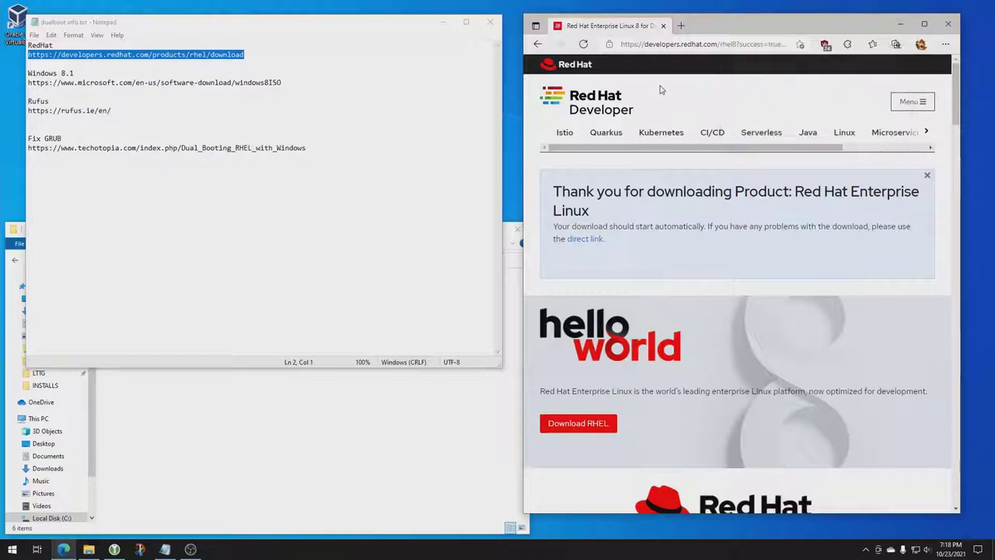
Launch rufus-3.4p.exe from INSTALLS and load rhel-8.4-x86_64-dvd.iso as the boot image.
left_click(250, 472)
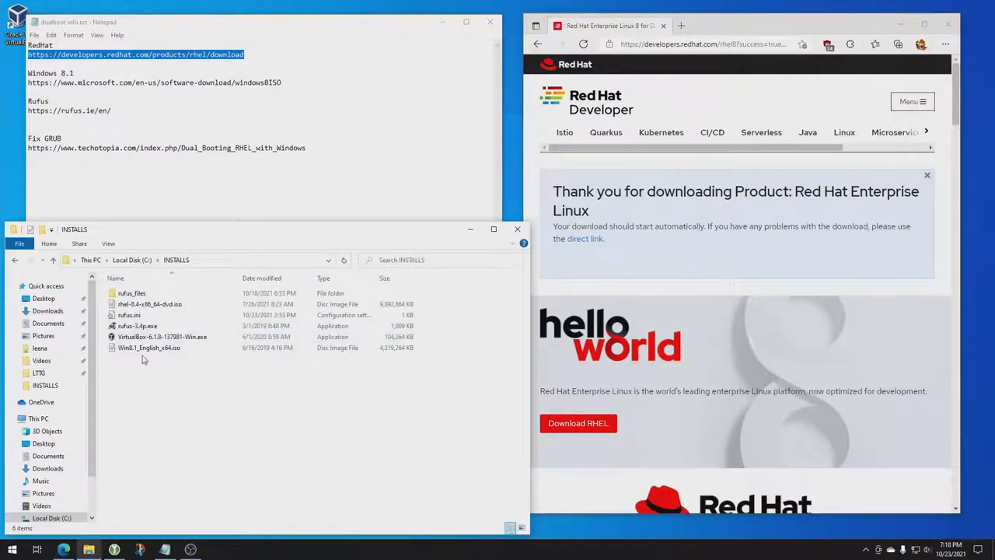
right_click(146, 328)
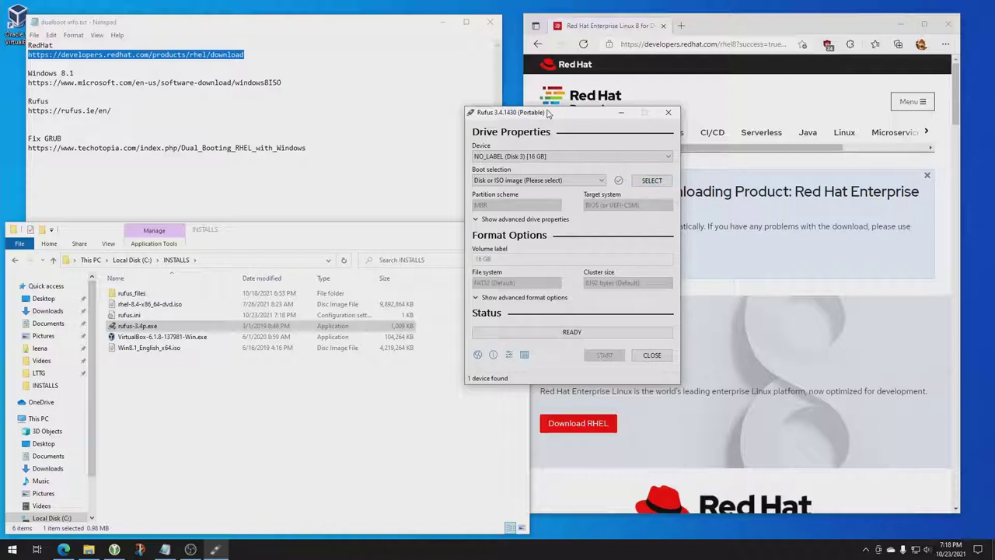
left_click(651, 182)
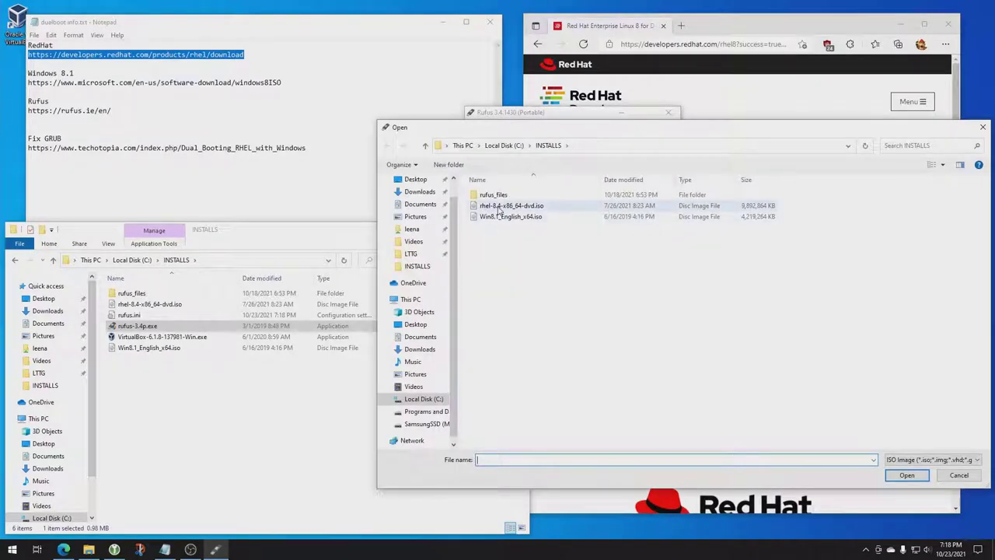
left_click(498, 208)
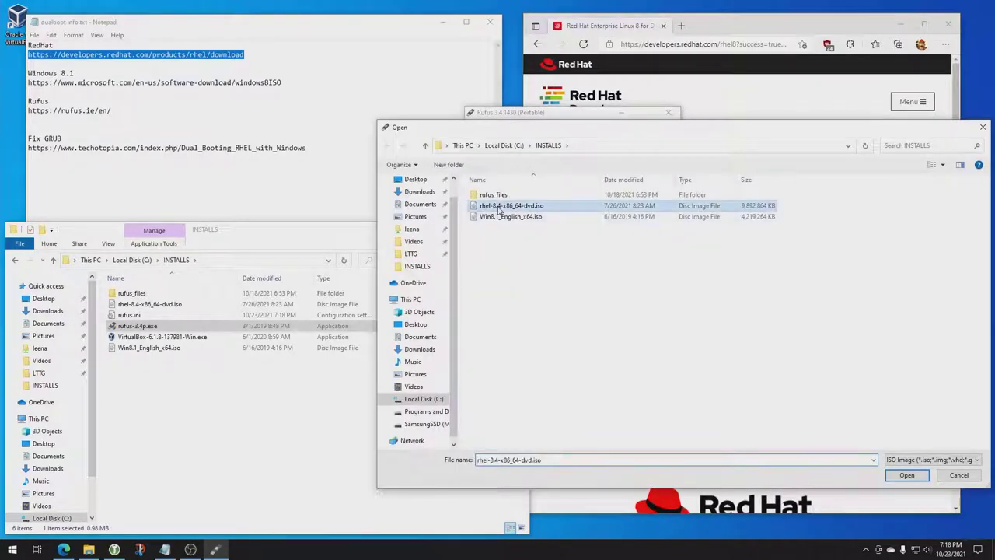
left_click(907, 475)
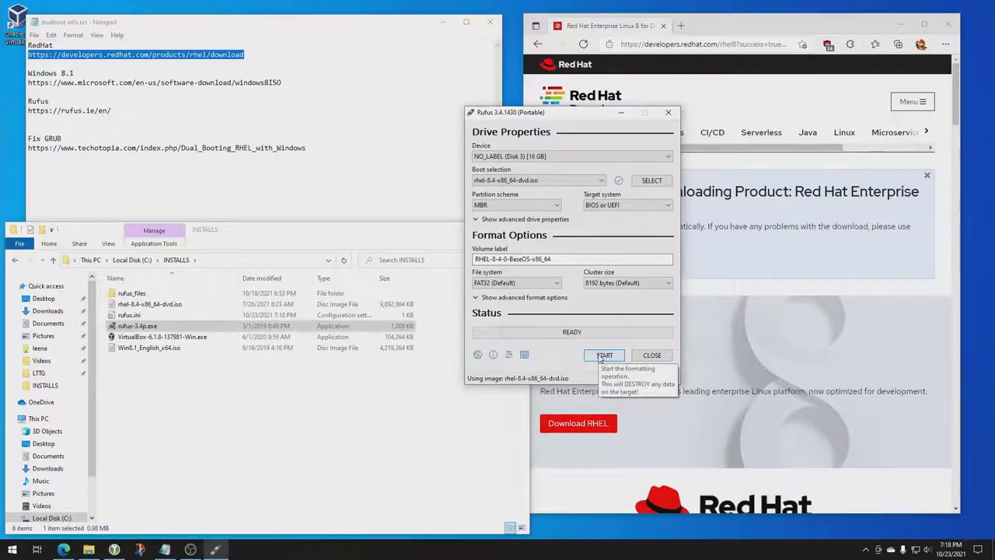
Start the write in ISO Image mode and accept erasing the USB drive's data.
left_click(600, 356)
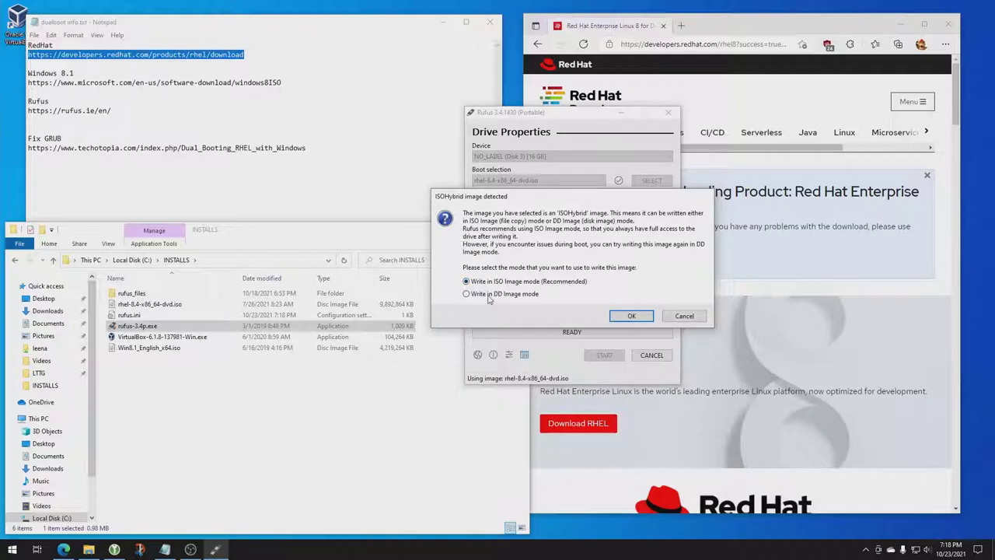
left_click(630, 317)
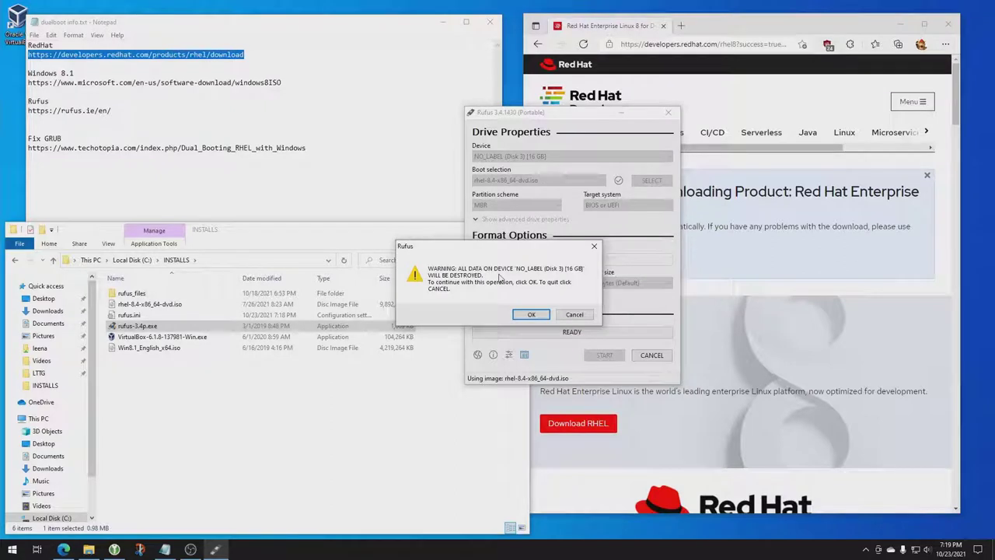
left_click(528, 315)
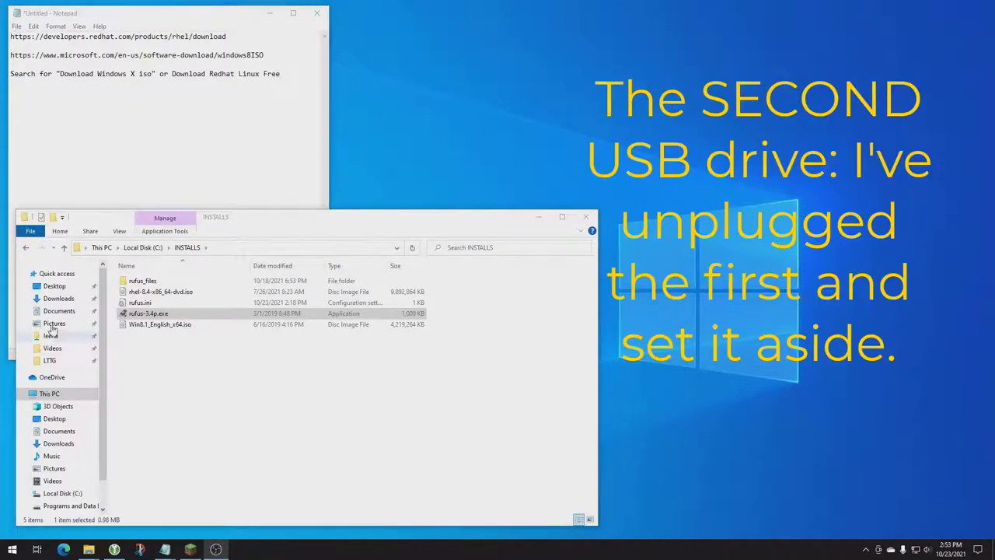
Run rufus-3.4p.exe as administrator from the INSTALLS folder.
left_click(140, 314)
right_click(140, 314)
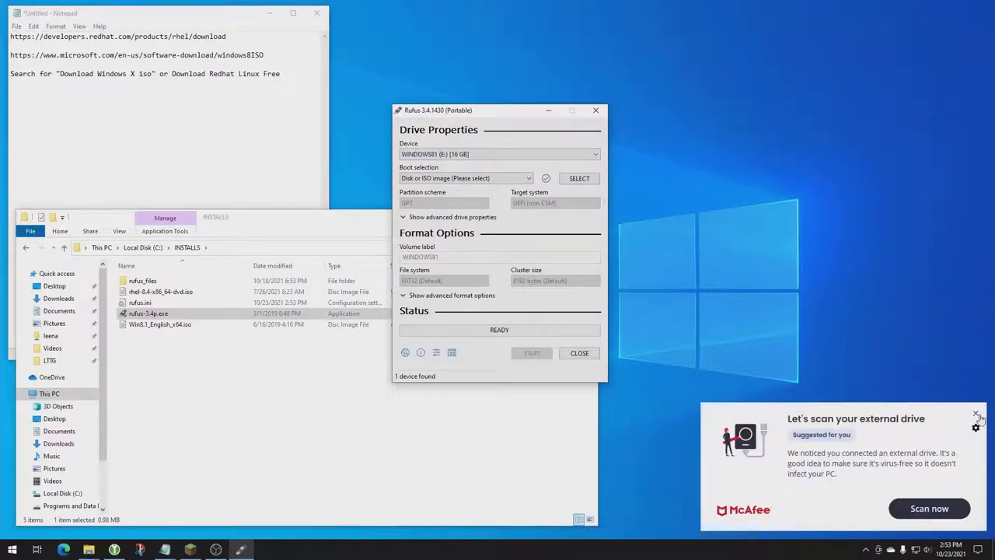
Dismiss the McAfee scan prompt and load Win8.1_English_x64.iso for the WINDOWS81 drive.
left_click(975, 413)
left_click(579, 179)
left_click(513, 214)
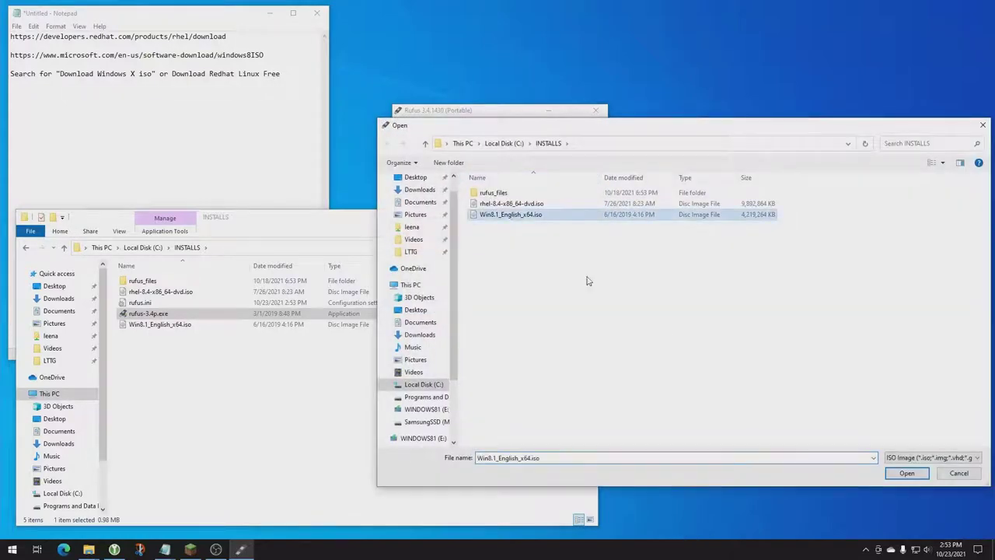
left_click(906, 473)
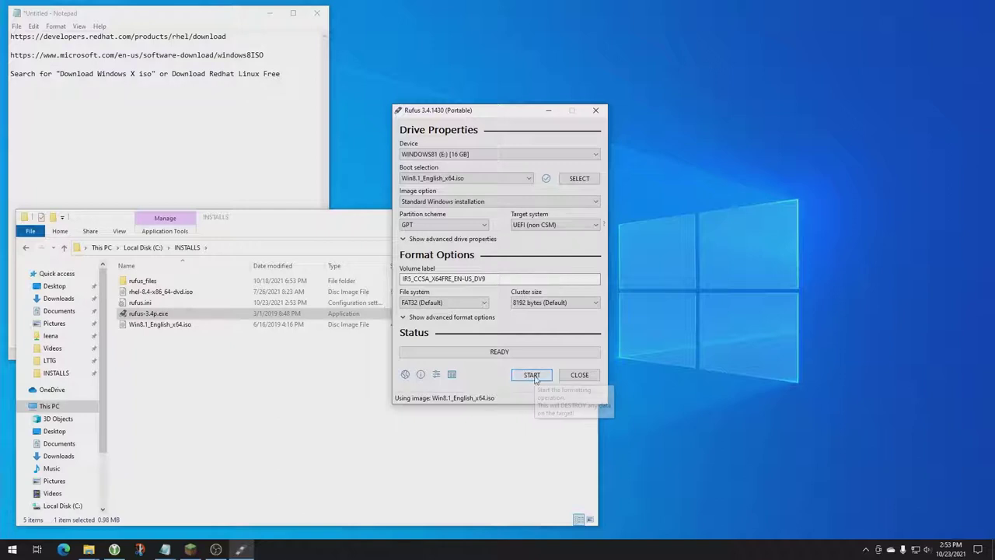
Start writing Windows 8.1, confirm erasing WINDOWS81, and dismiss McAfee prompts until READY.
left_click(533, 376)
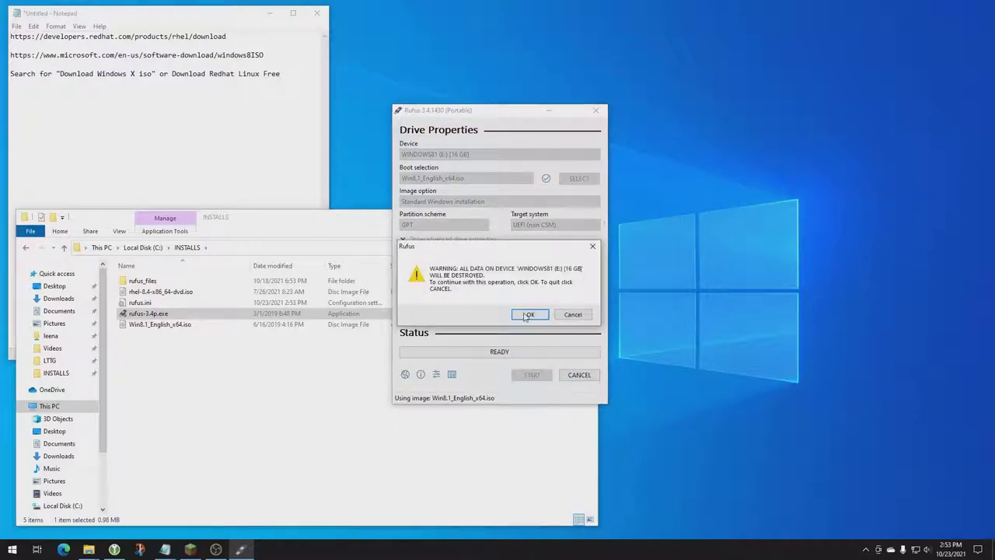
left_click(528, 315)
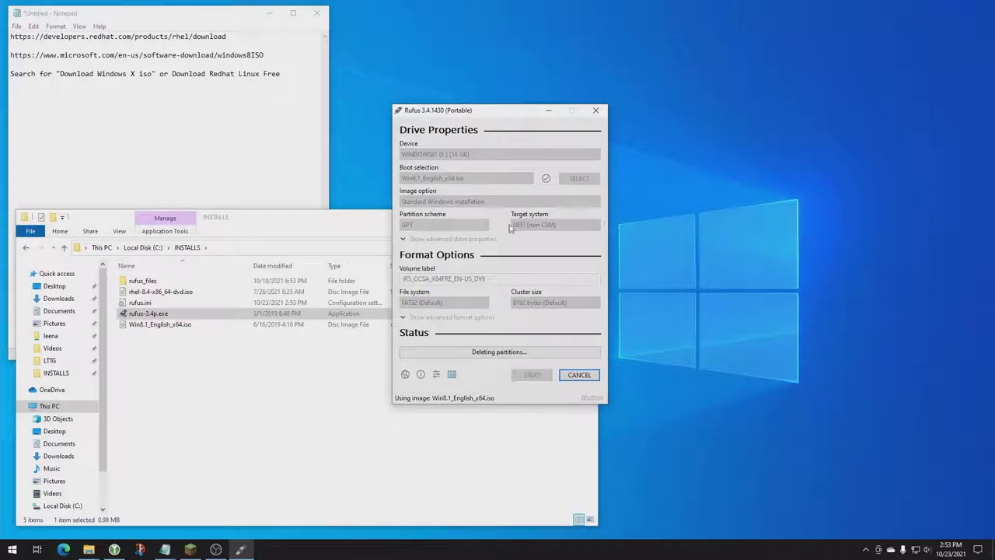
left_click_drag(485, 117, 722, 93)
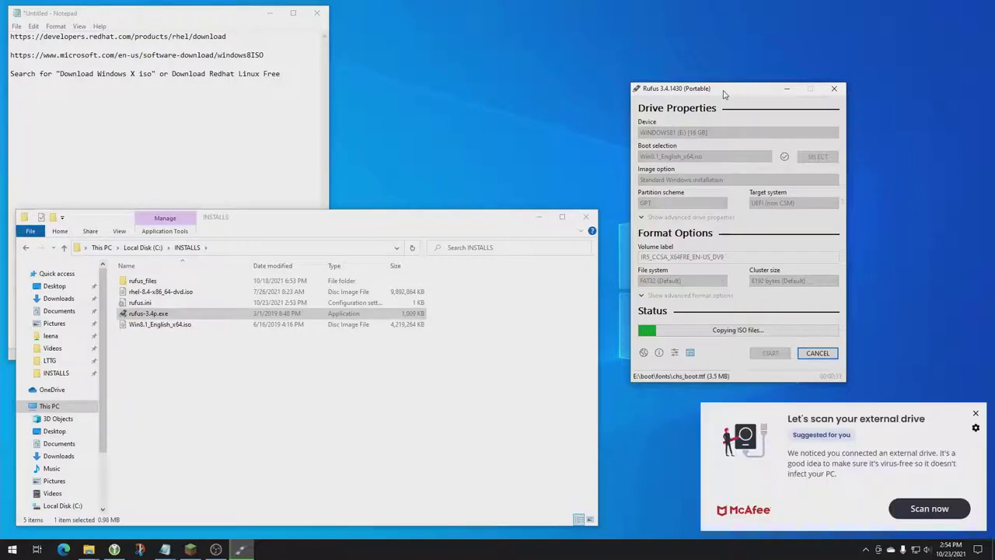
left_click(975, 413)
left_click(974, 416)
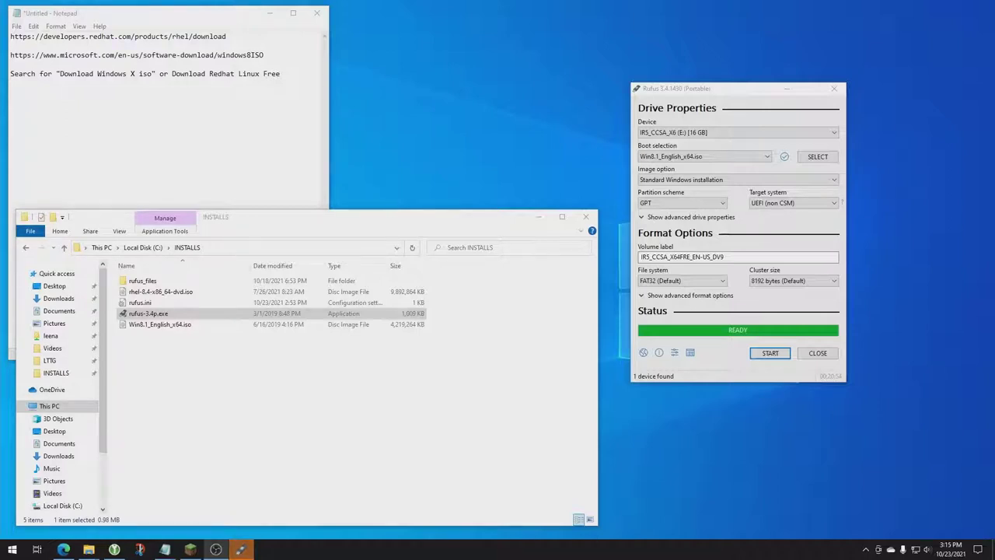
Close Rufus and confirm in Disk Management that the USB drive has a 14.46 GB FAT32 partition.
left_click(818, 353)
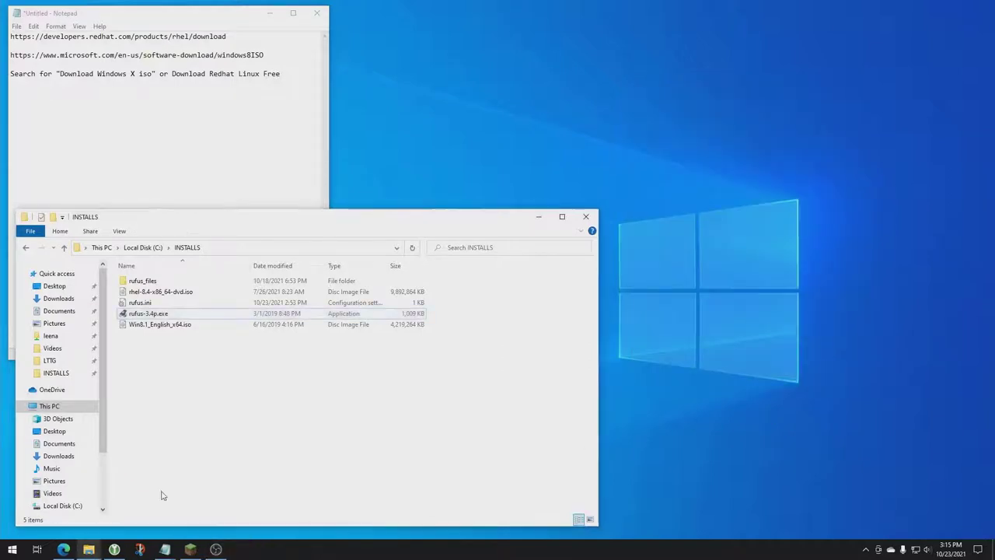
right_click(12, 549)
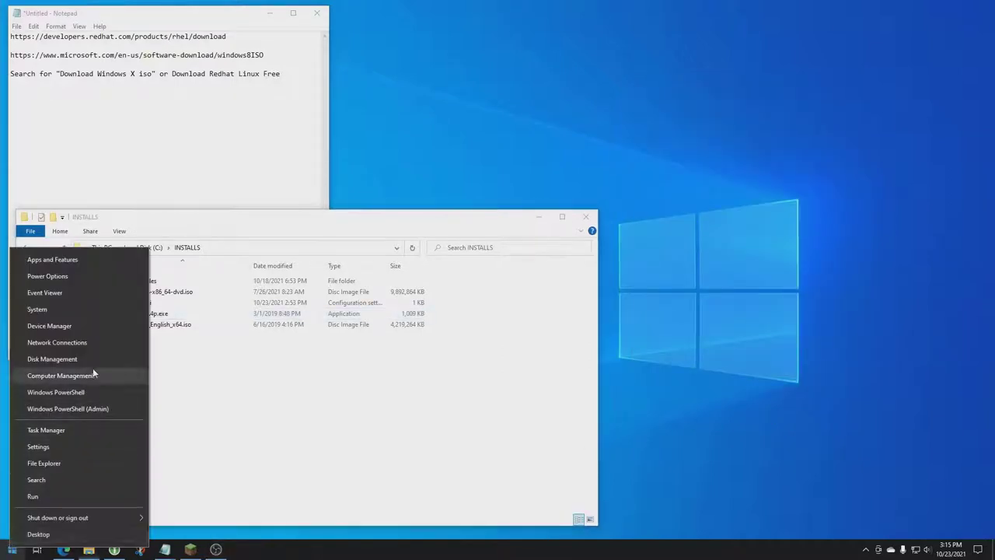
left_click(88, 362)
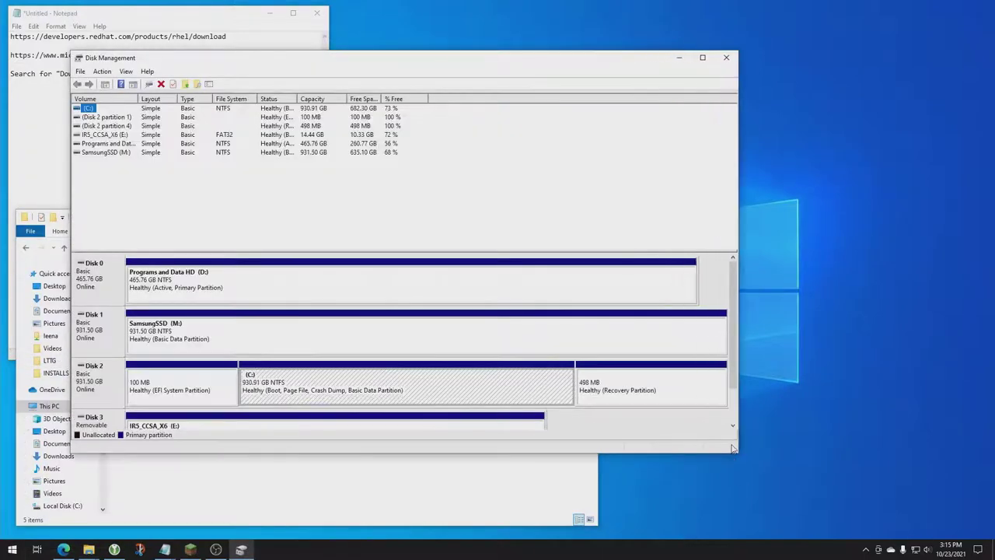
left_click_drag(702, 457, 702, 538)
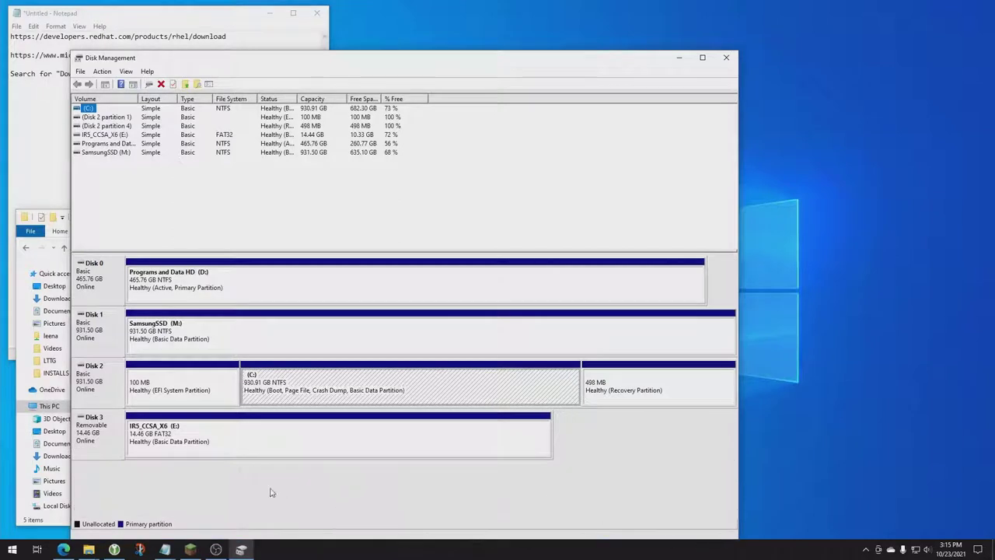
left_click(244, 444)
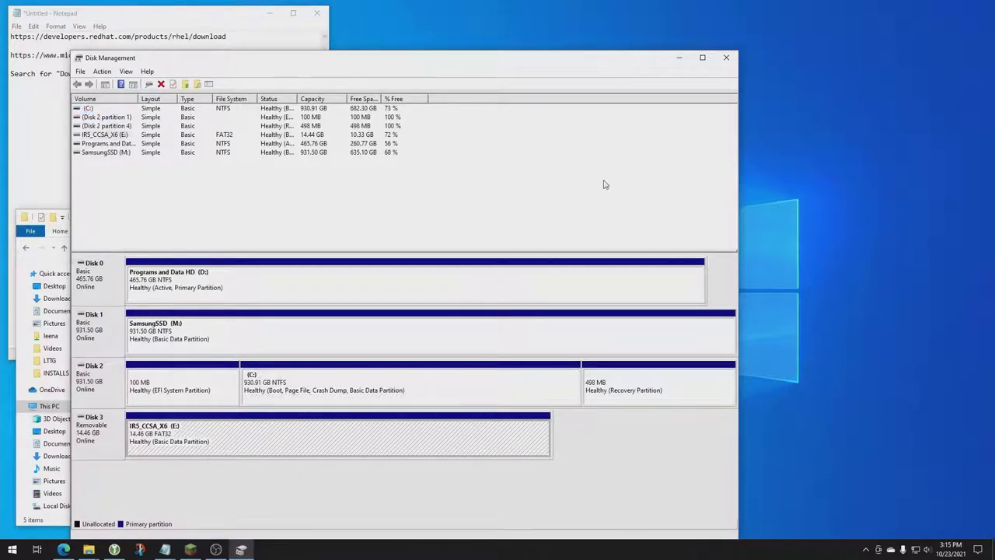
left_click(728, 59)
Safely eject the USB 2.0 FD drive from the system tray.
left_click(867, 549)
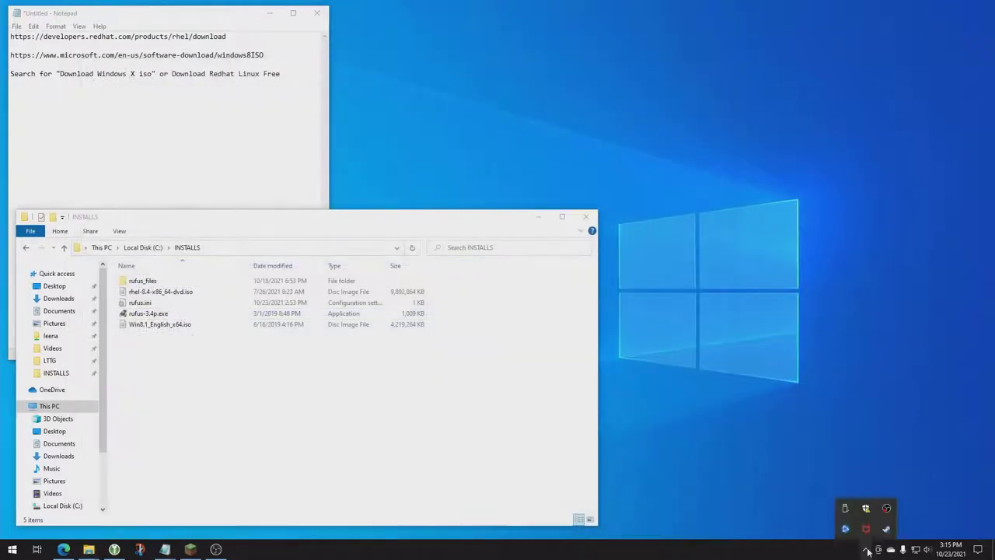
left_click(846, 513)
left_click(887, 489)
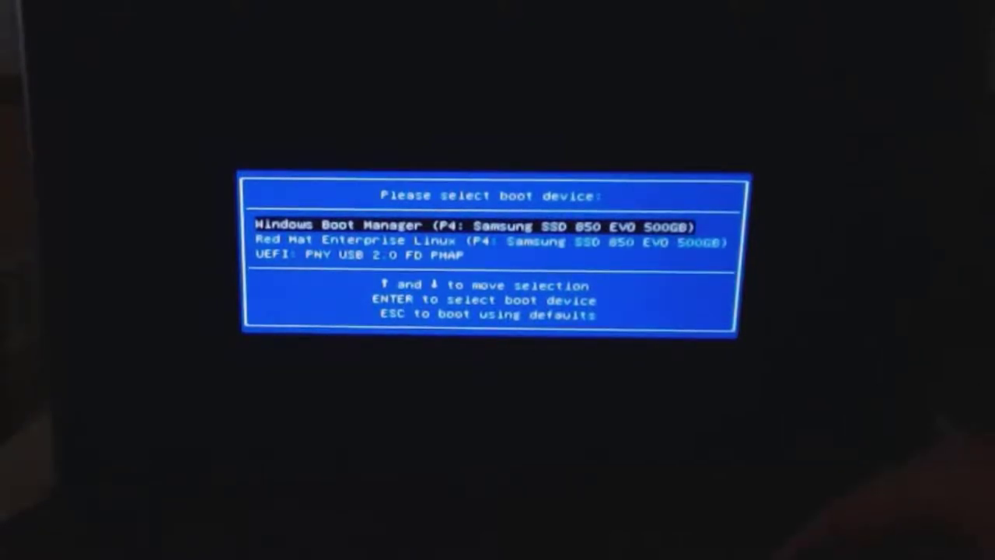
Highlight the UEFI: PNY USB 2.0 FD entry in the BIOS boot menu.
key("Down")
key("Down")
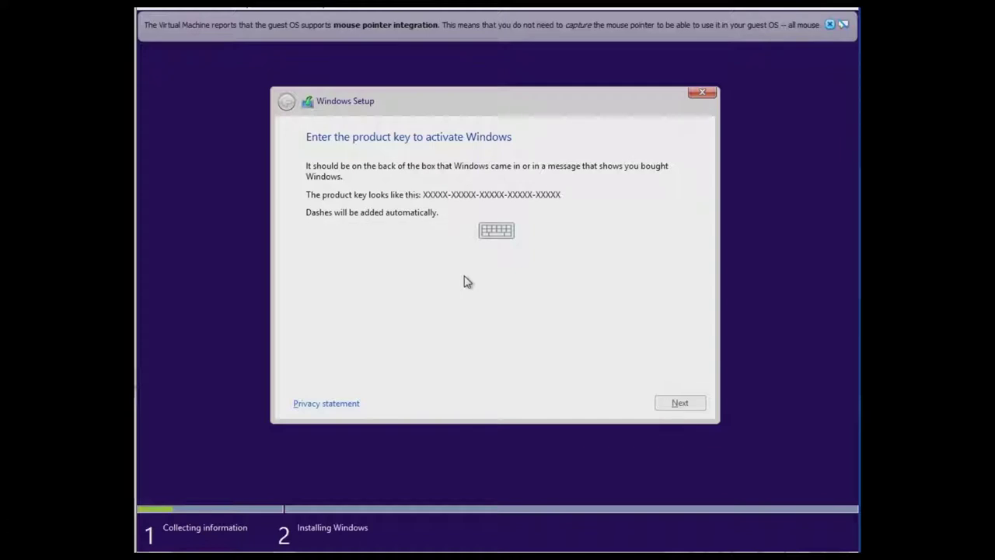
Continue past the product key page and accept the Windows 8.1 Pro license terms.
left_click(690, 403)
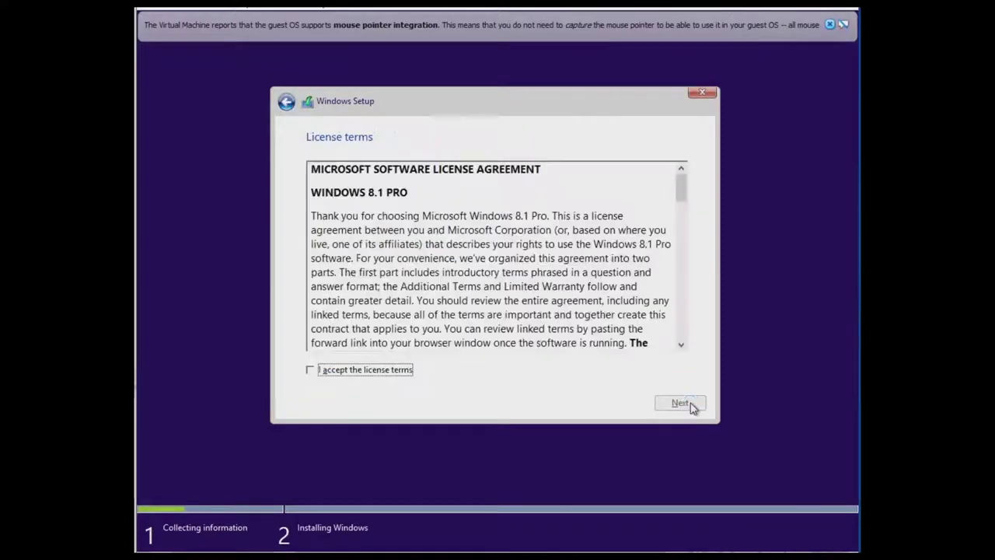
left_click(365, 372)
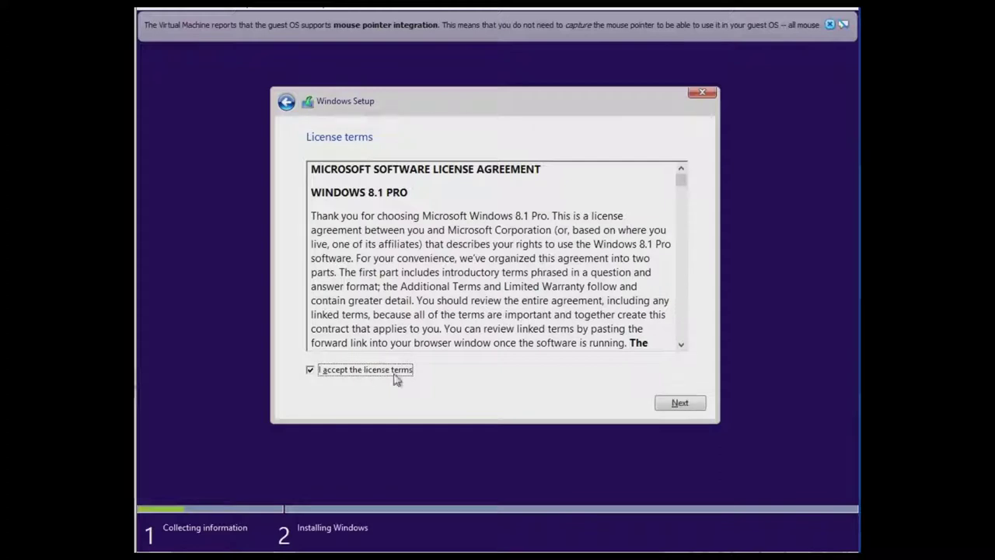
Choose a Custom install and delete the System Reserved, 99.7 GB and 200 GB partitions.
left_click(677, 404)
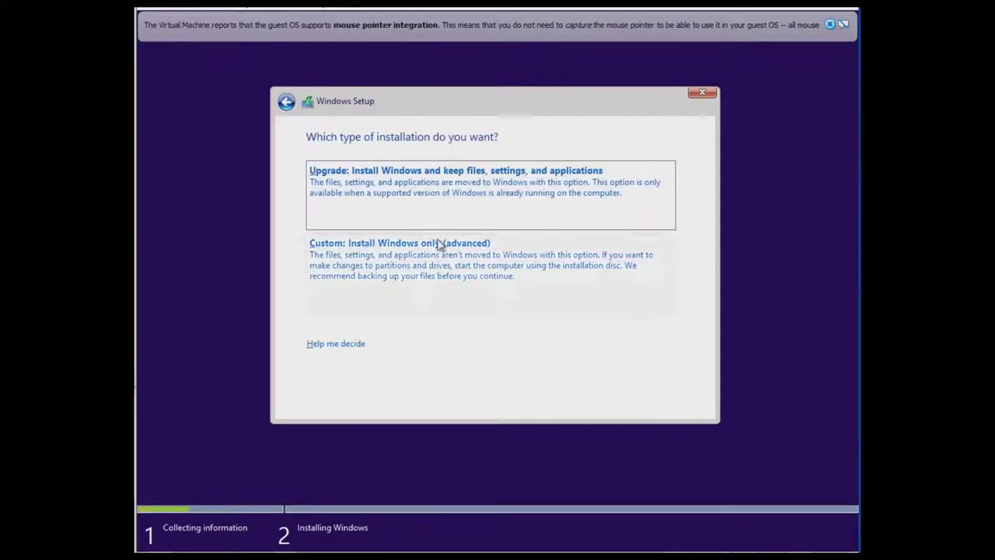
left_click(373, 274)
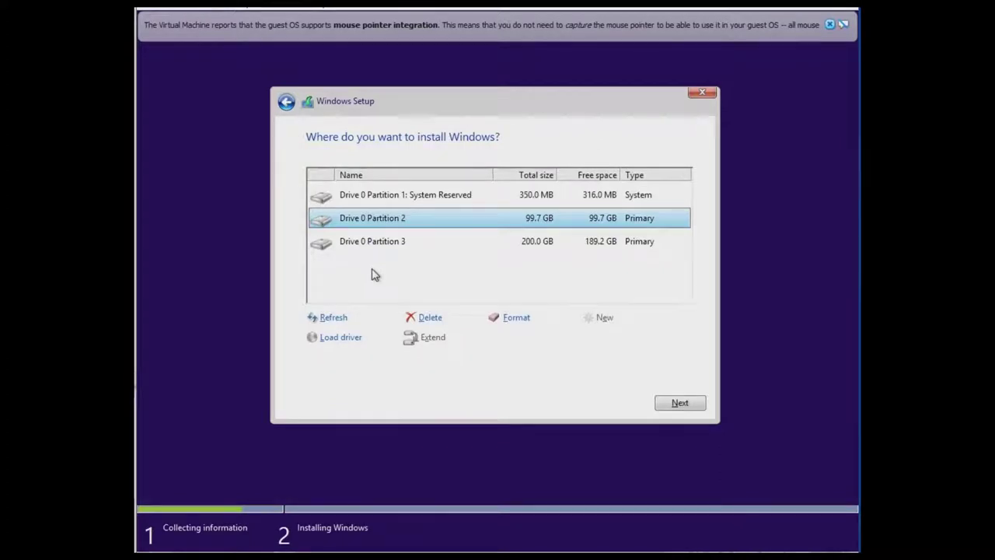
left_click(389, 199)
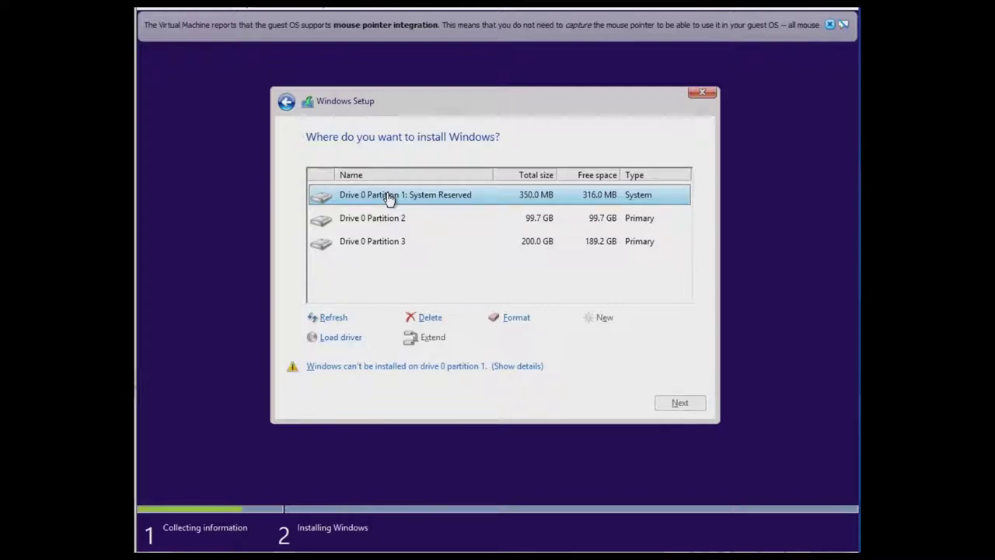
left_click(425, 317)
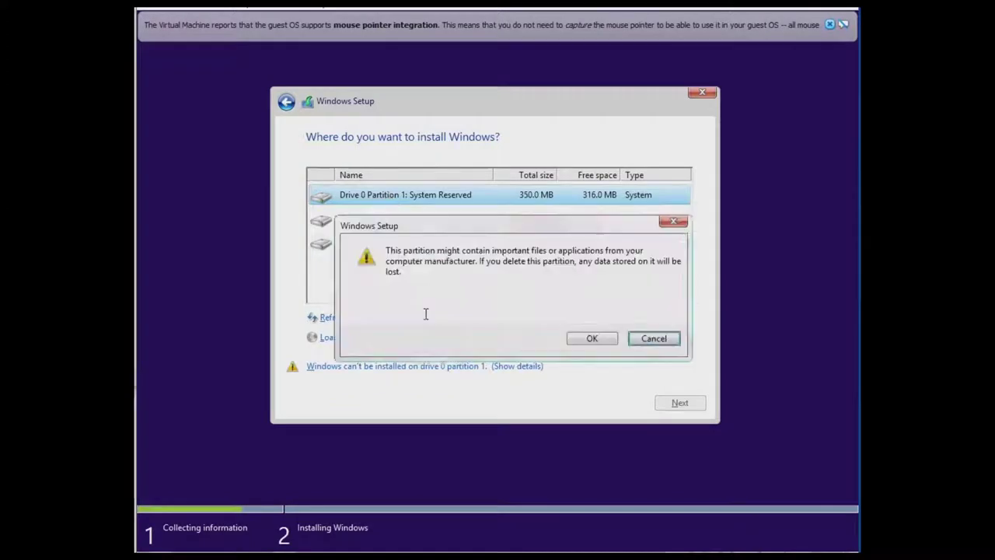
left_click(592, 339)
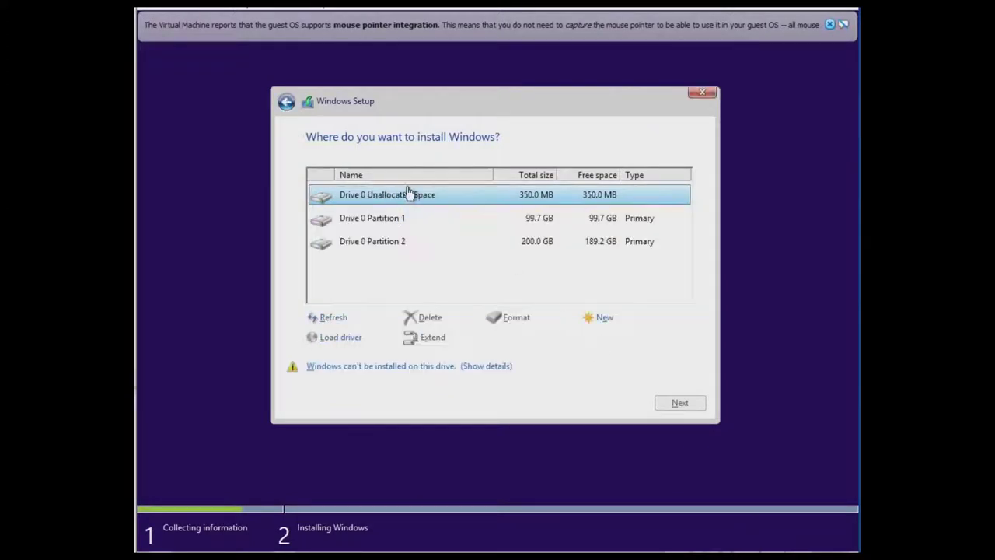
left_click(390, 225)
left_click(428, 318)
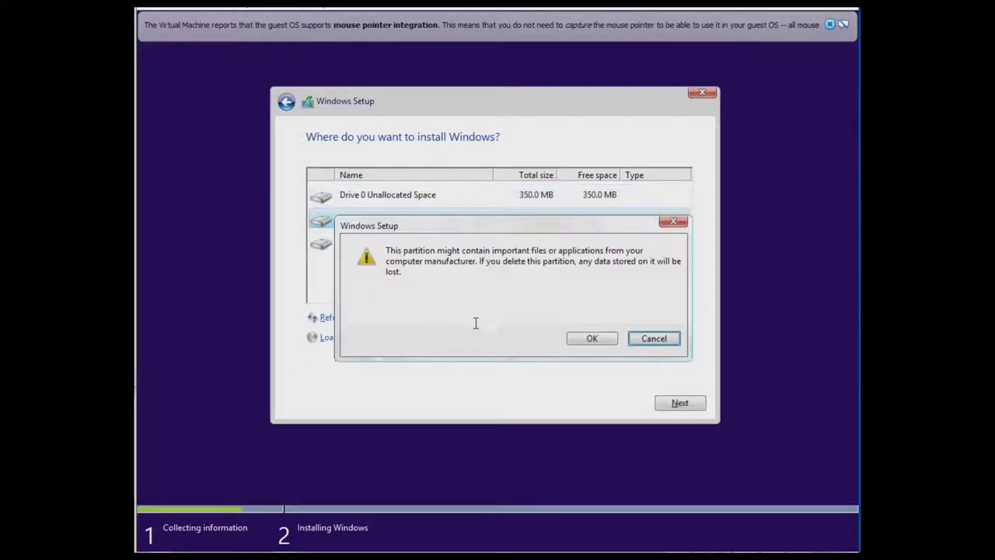
left_click(576, 339)
left_click(370, 218)
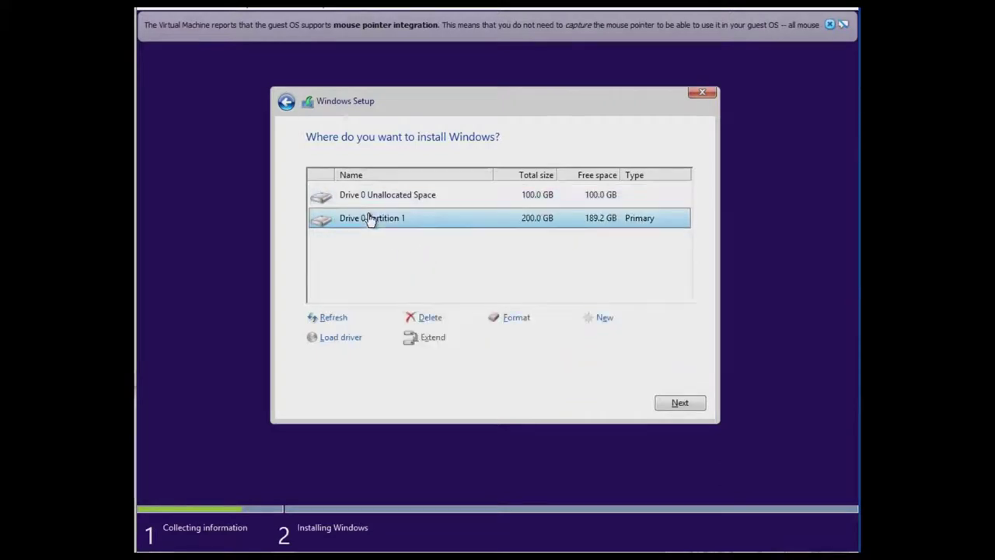
left_click(427, 319)
left_click(593, 340)
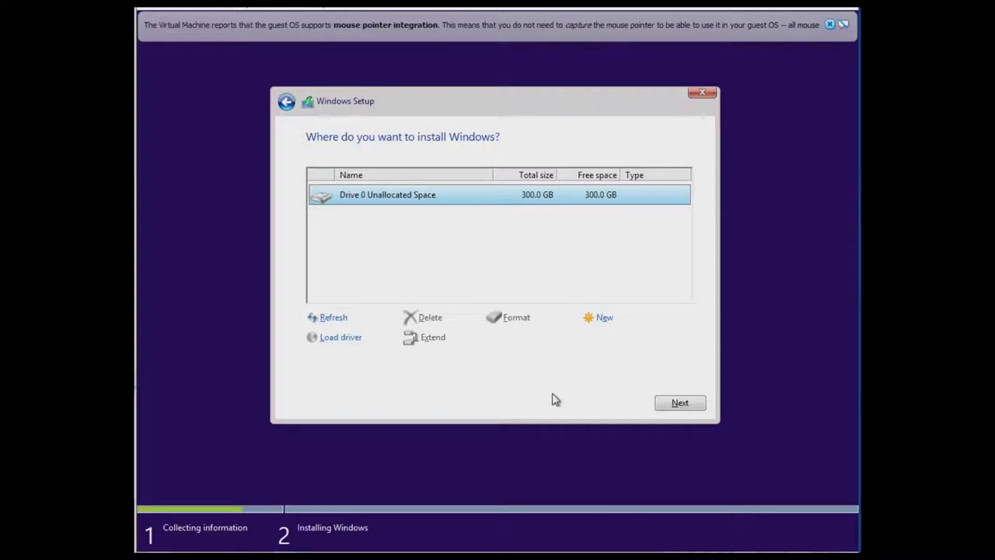
Create a new 102400 MB partition, allowing Windows to add its extra system partitions.
left_click(604, 322)
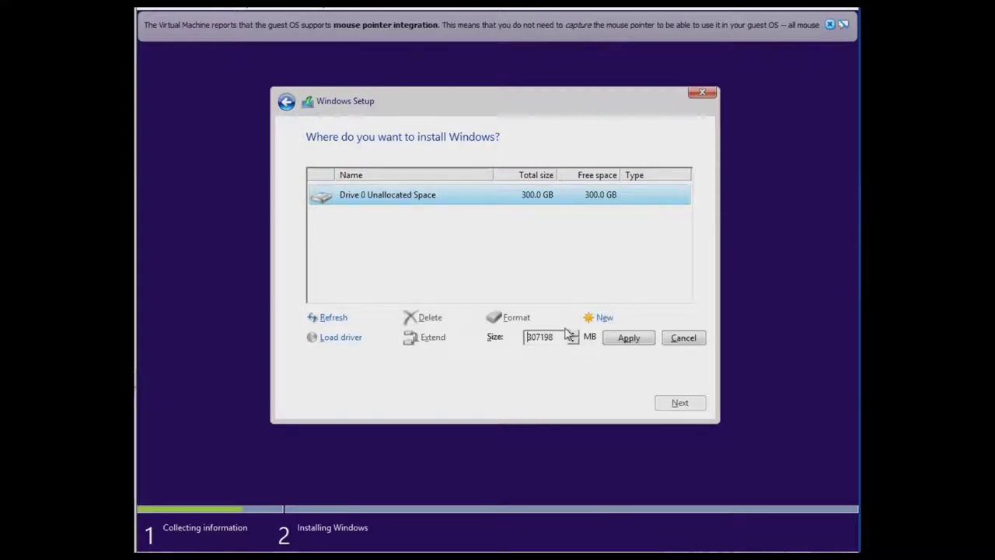
left_click_drag(554, 342, 504, 349)
key("BackSpace")
type("102400")
left_click(626, 342)
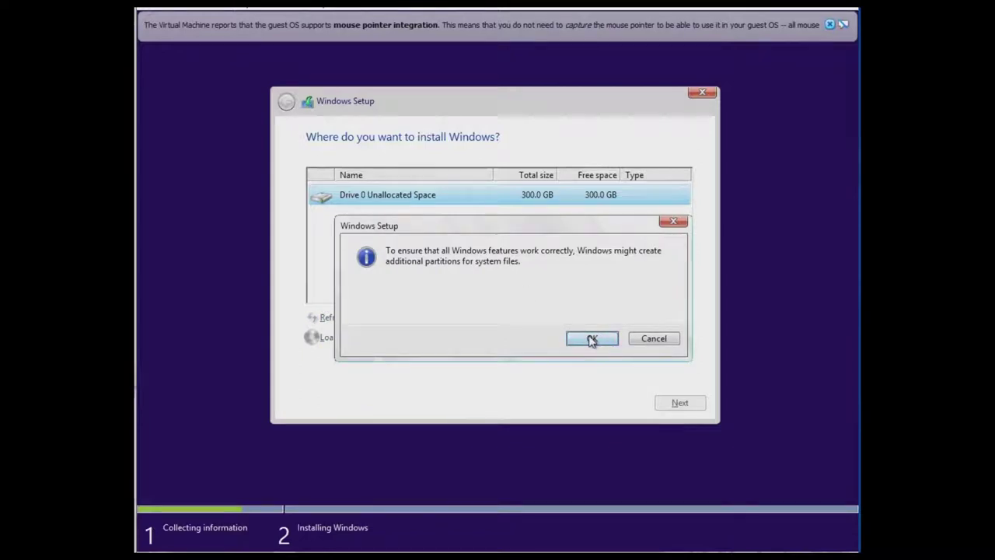
left_click(591, 339)
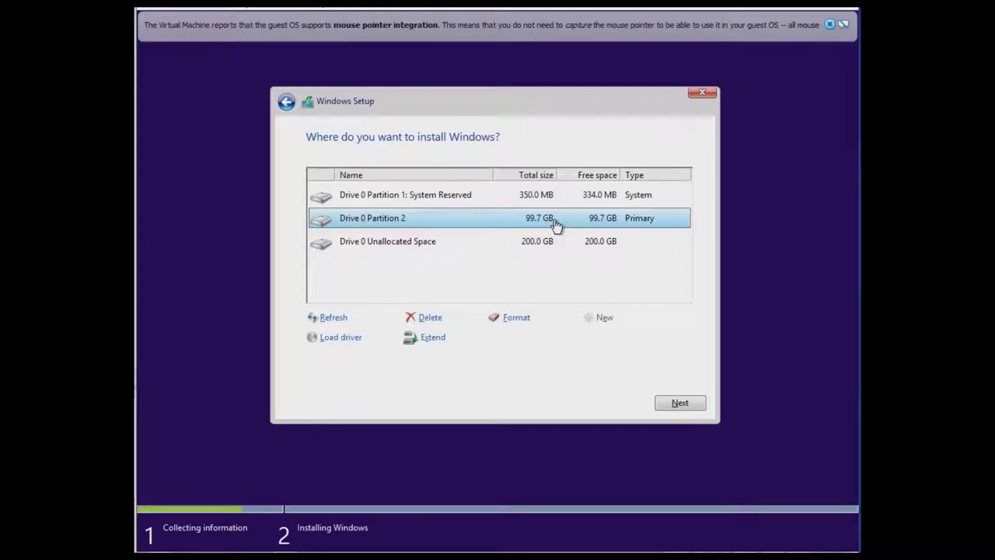
Install onto the 99.7 GB partition, accept express settings, and choose to create a new Microsoft account.
left_click(677, 403)
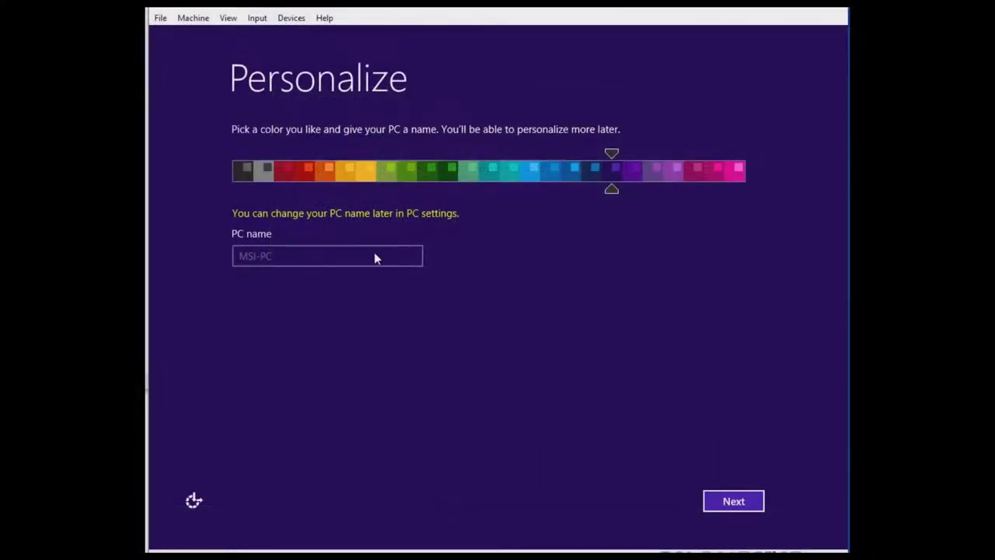
left_click(733, 498)
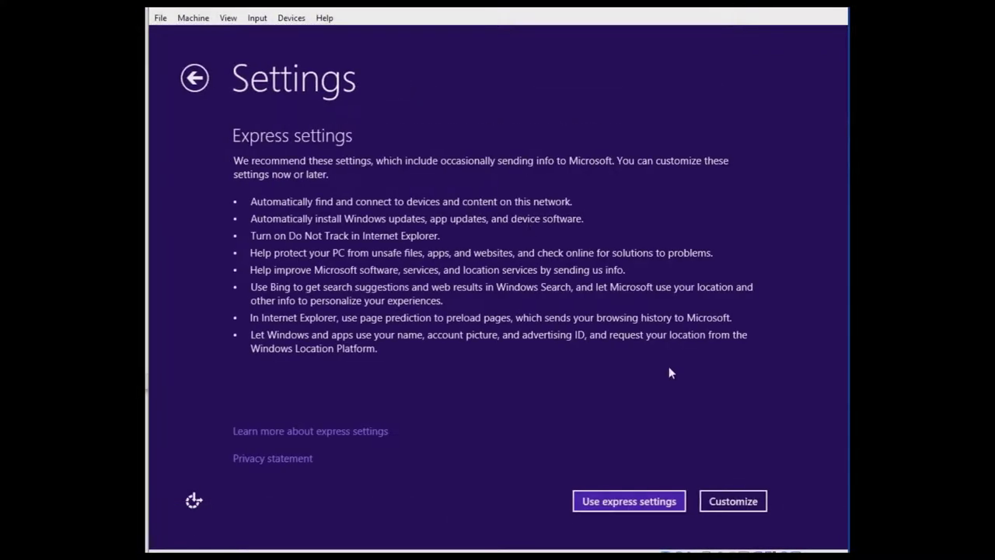
left_click(626, 502)
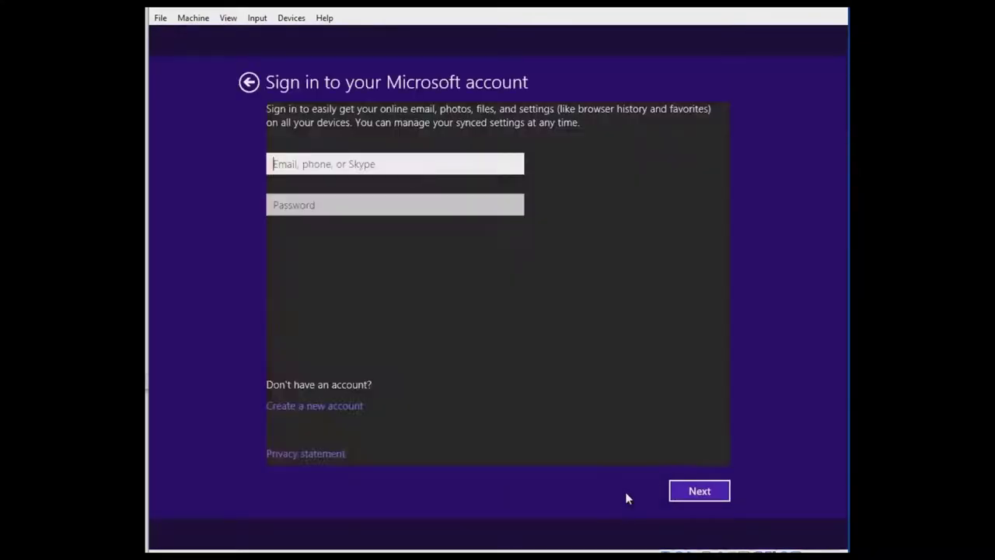
left_click(318, 386)
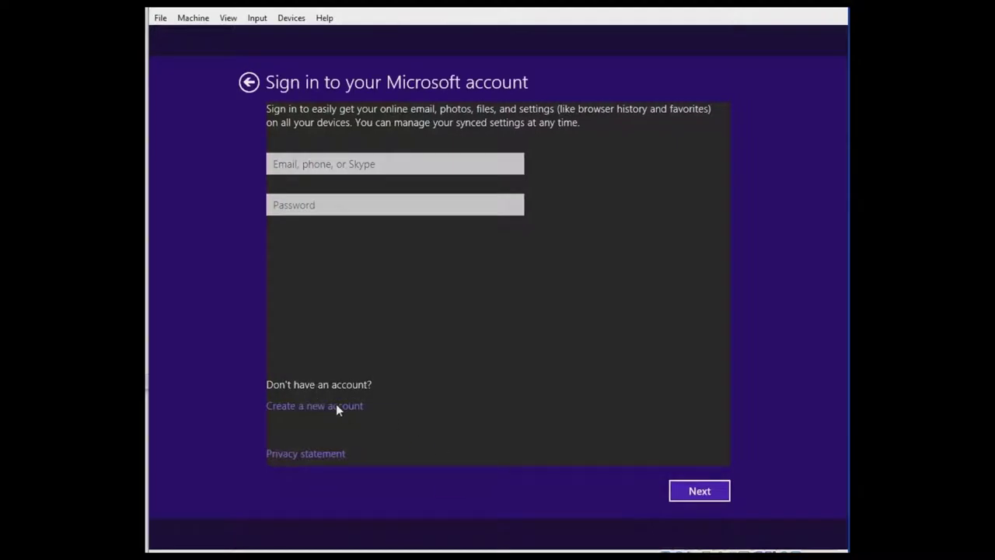
left_click(336, 406)
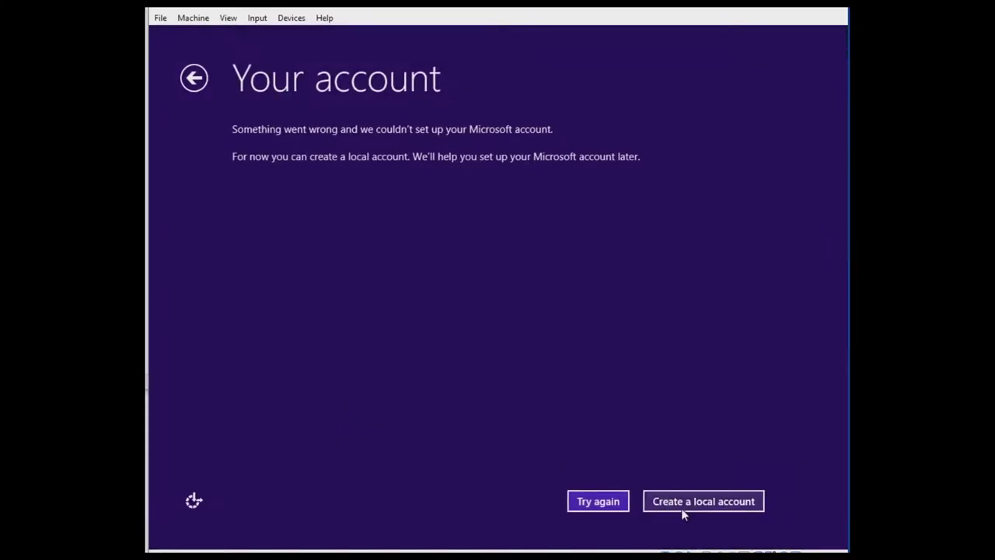
Create a local account with a user name, password and the hint 'Ahoy', then finish setup.
left_click(688, 502)
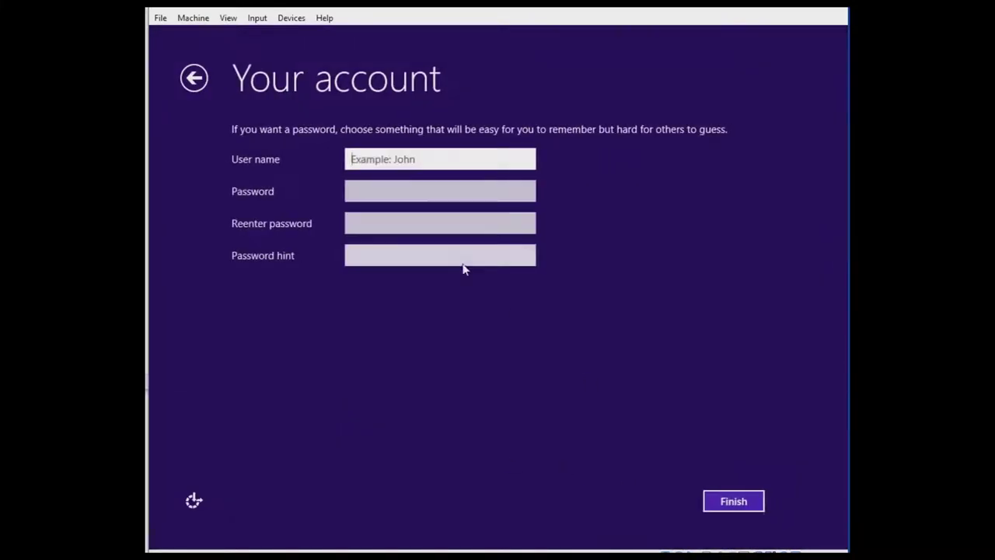
type("bri")
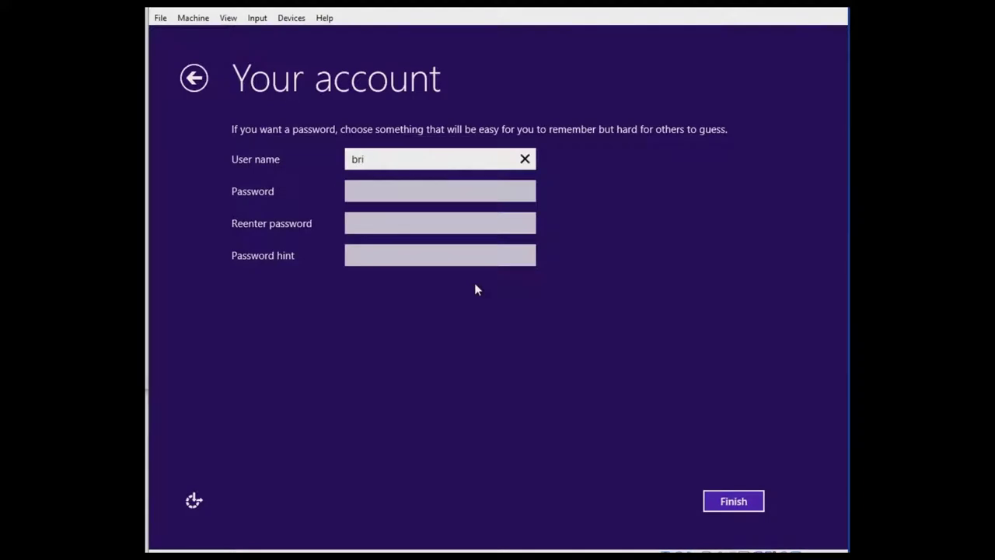
type("dge")
key("Tab")
type("******")
key("Tab")
type("******")
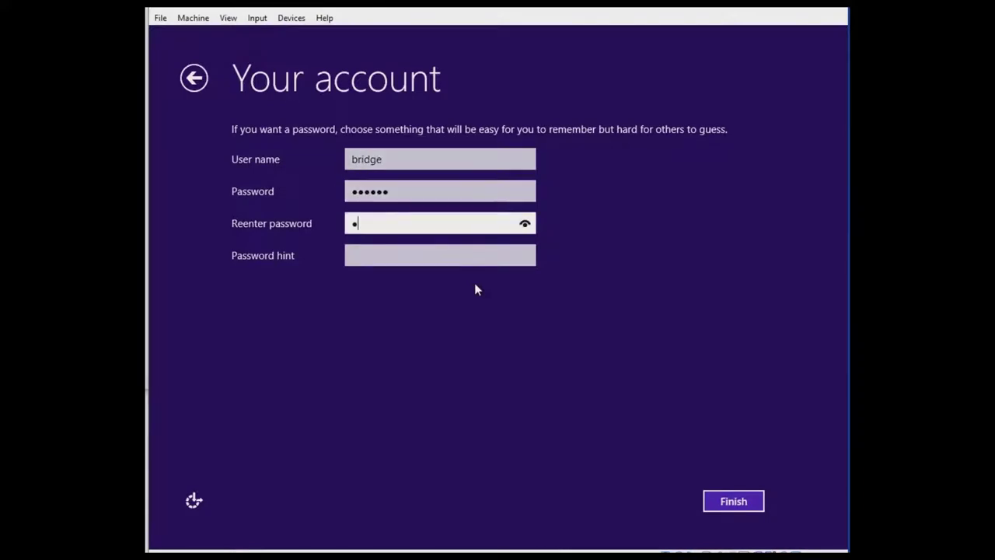
key("Tab")
type("Ahoy")
key("Return")
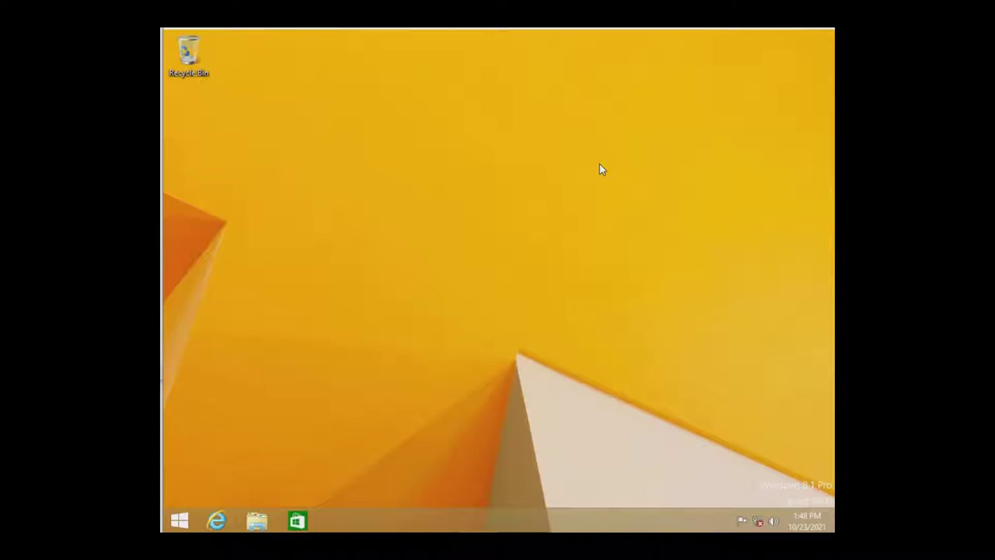
Open the Start screen and bring up the power menu's shut down and restart options.
left_click(177, 519)
left_click(752, 83)
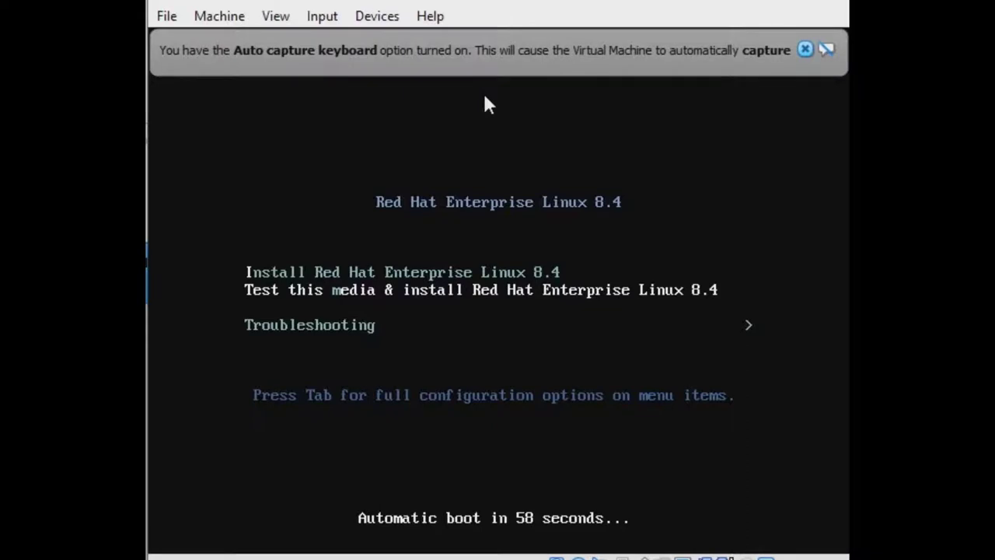
Select 'Install Red Hat Enterprise Linux 8.4' and start it without media testing.
key("Up")
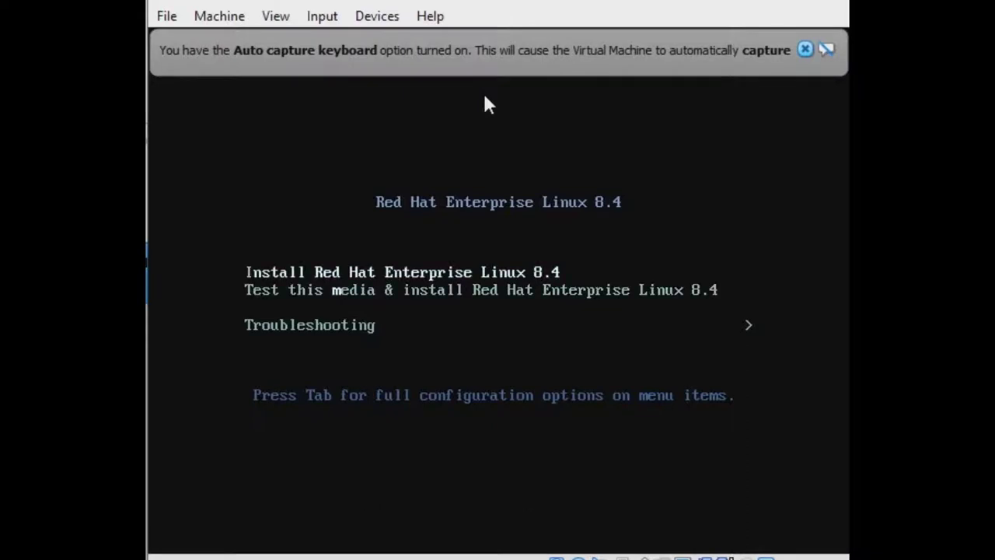
key("Return")
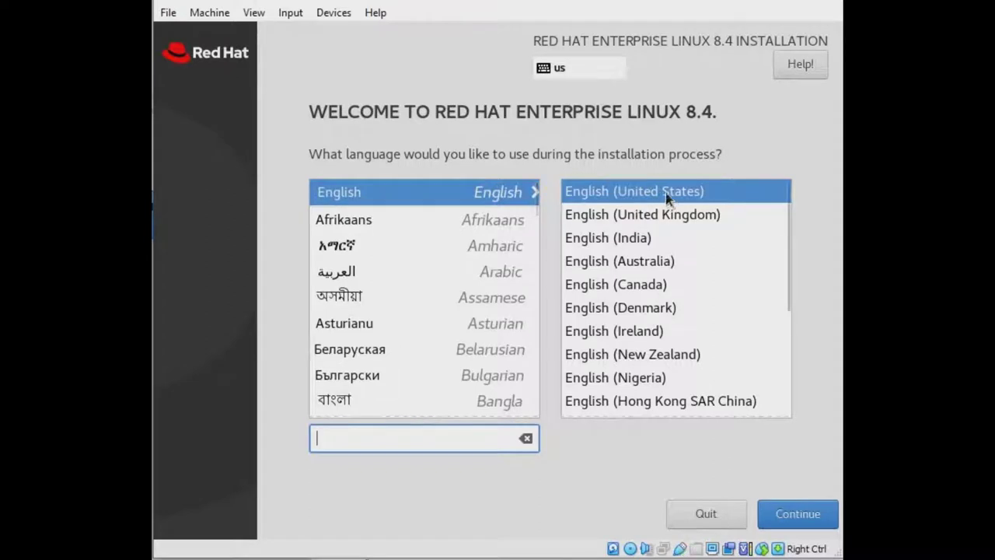
Keep English (United States) as the language and continue to the Installation Summary.
left_click(793, 527)
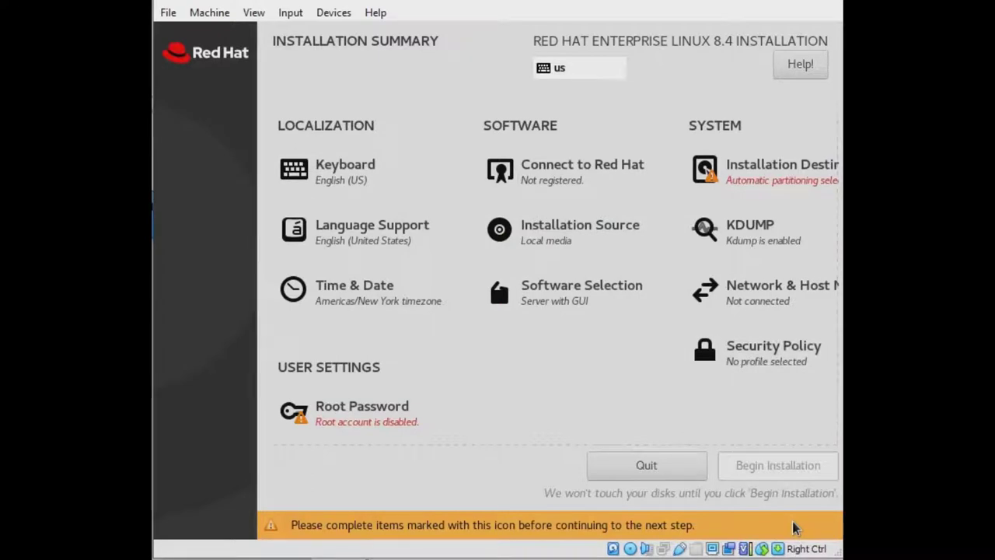
Set the host name to MSI-Laptop, switch the enp0s3 Ethernet on, and return to the summary.
left_click(748, 298)
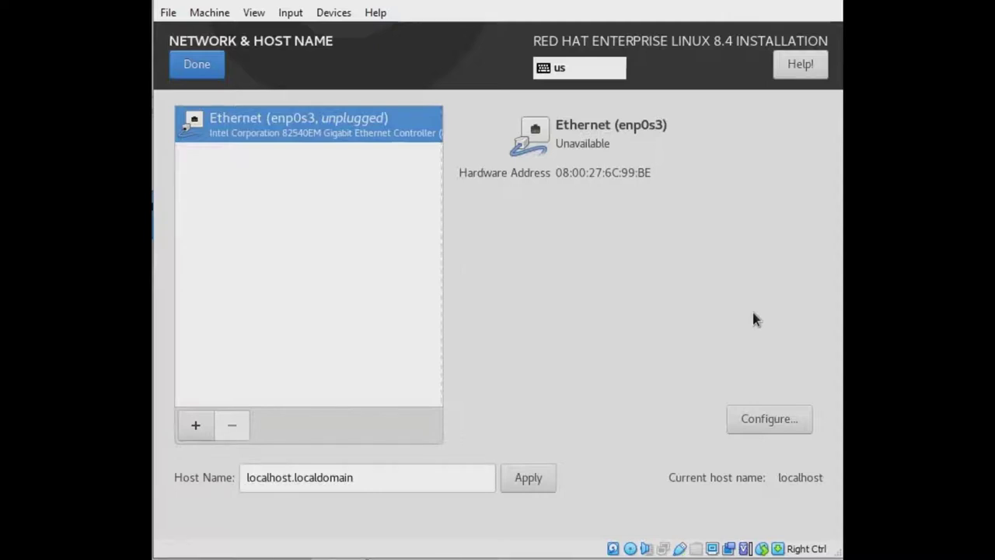
left_click(436, 477)
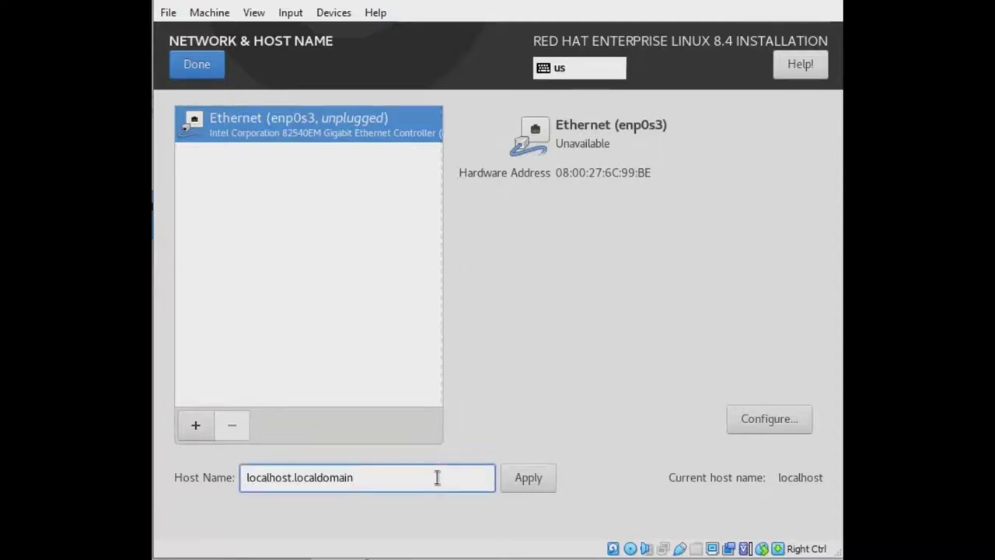
key("Left")
key("Left")
key("Left")
key("Left")
key("Left")
key("Left")
key("Left")
key("Left")
key("Left")
key("Left")
key("Left")
key("Left")
key("Left")
key("Left")
key("Left")
key("Left")
key("Left")
key("Left")
key("Left")
key("Left")
key("shift+Right")
key("shift+Right")
key("shift+Right")
key("shift+Right")
key("shift+Right")
key("shift+Right")
key("shift+Right")
key("shift+Right")
key("shift+Right")
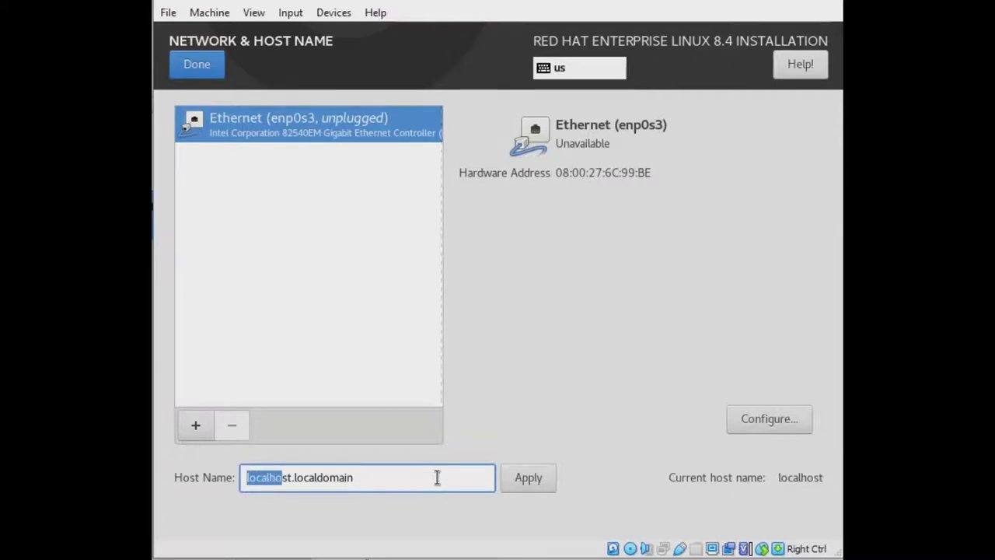
type("MS")
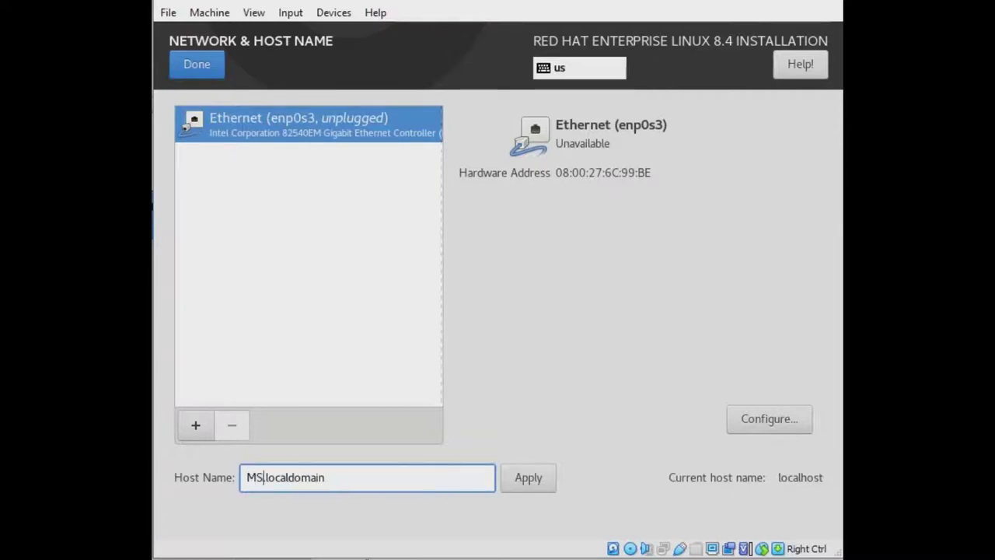
type("I-Laptop")
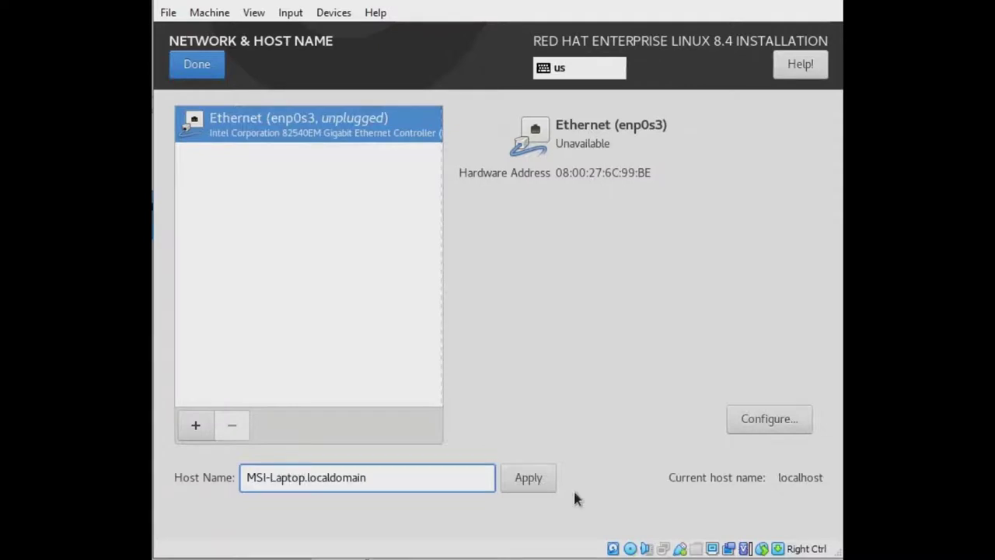
left_click(539, 480)
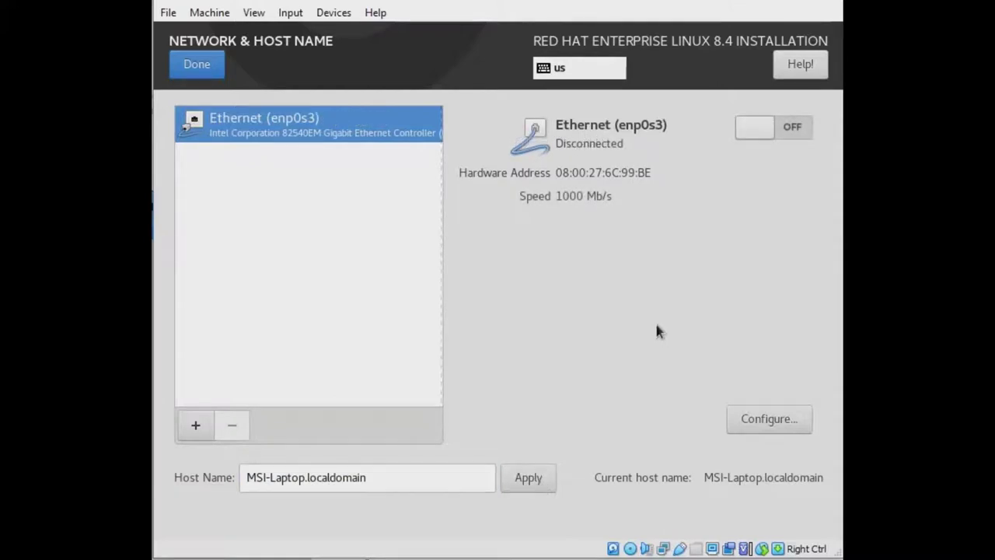
left_click(790, 129)
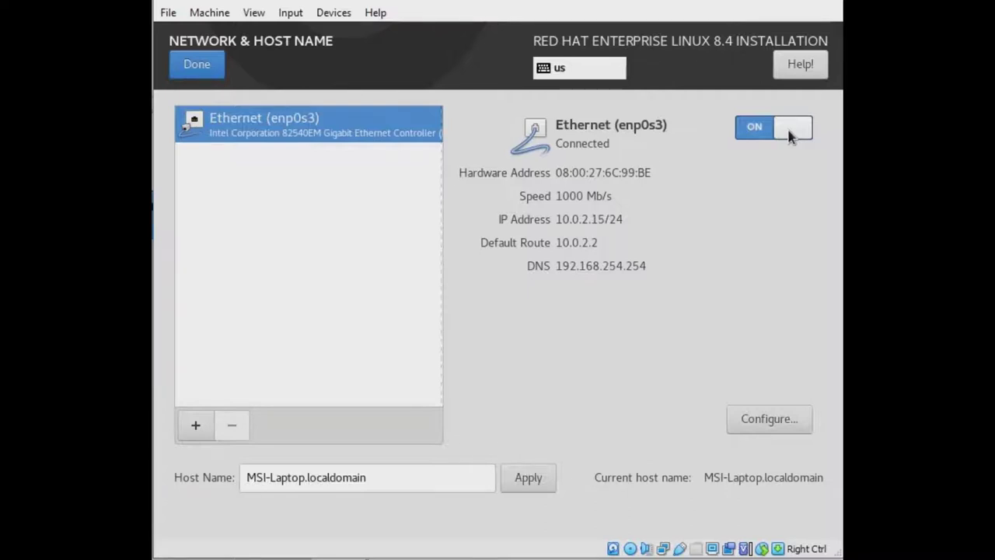
left_click(203, 68)
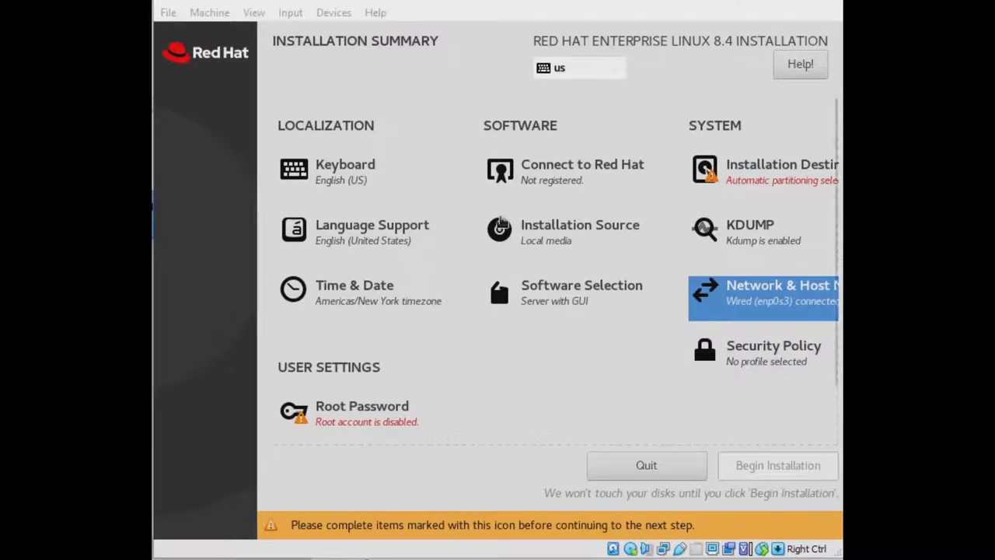
Register with the Red Hat account user name and password to attach the Developer Subscription for Individuals.
left_click(589, 10)
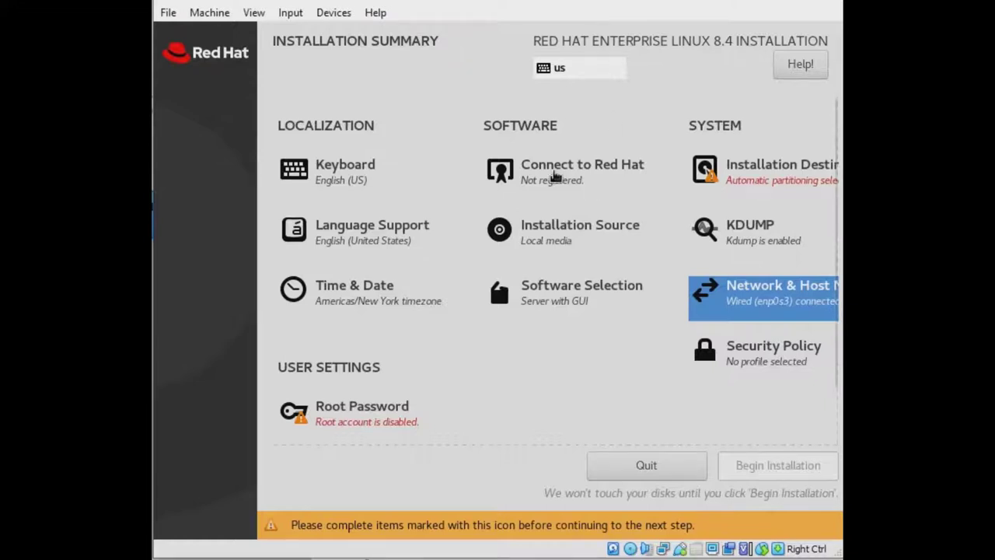
left_click(553, 166)
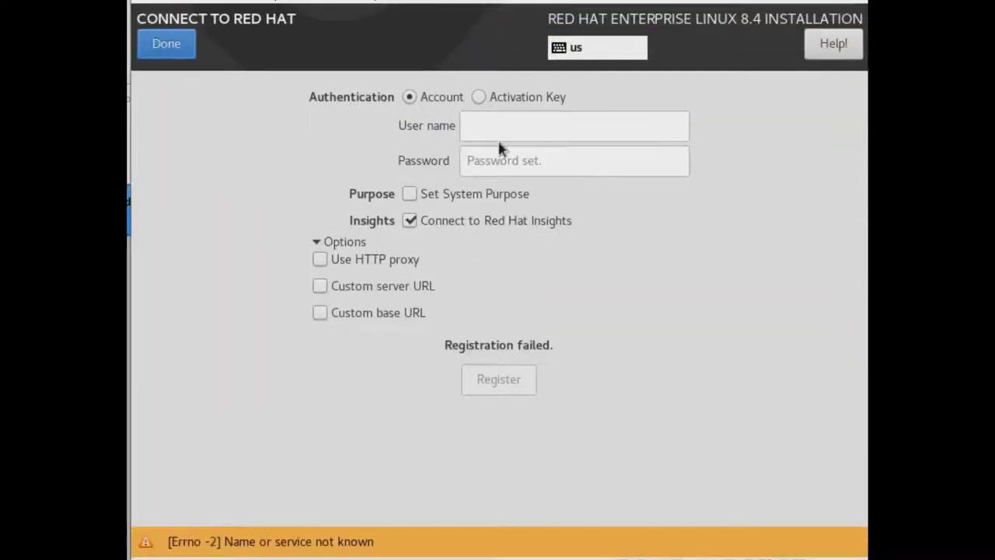
left_click(498, 136)
type("user")
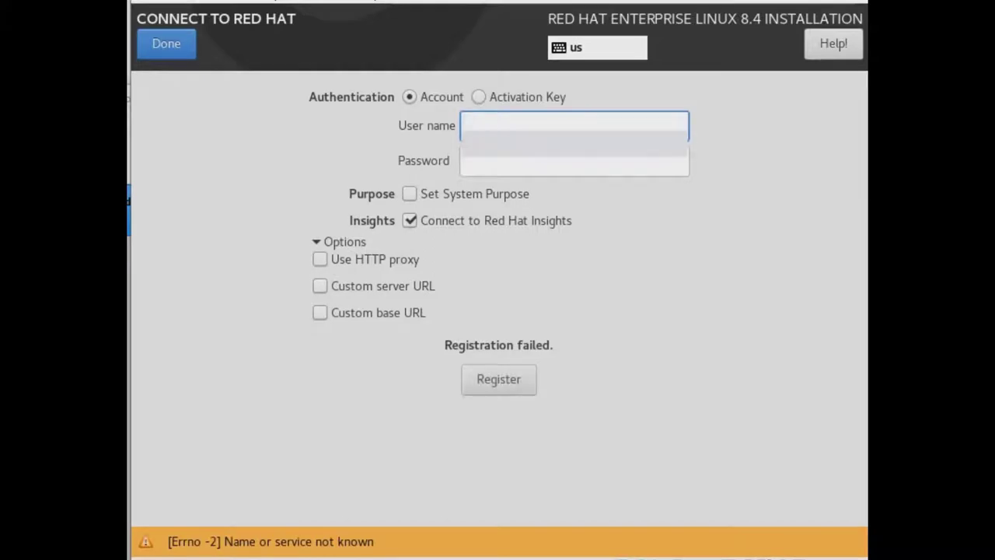
key("Tab")
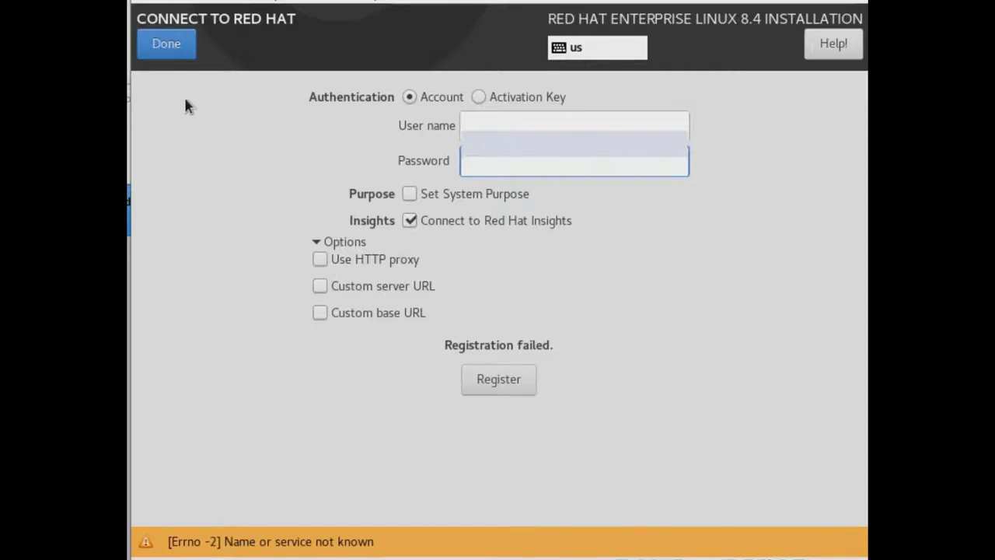
left_click(499, 381)
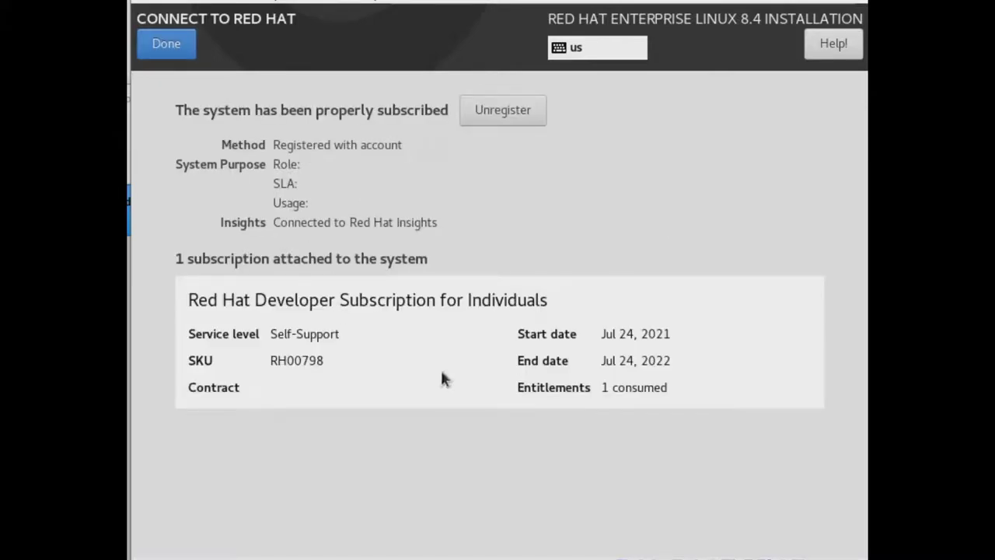
Return to the summary and keep automatic partitioning on the 300 GiB disk as the installation destination.
left_click(160, 47)
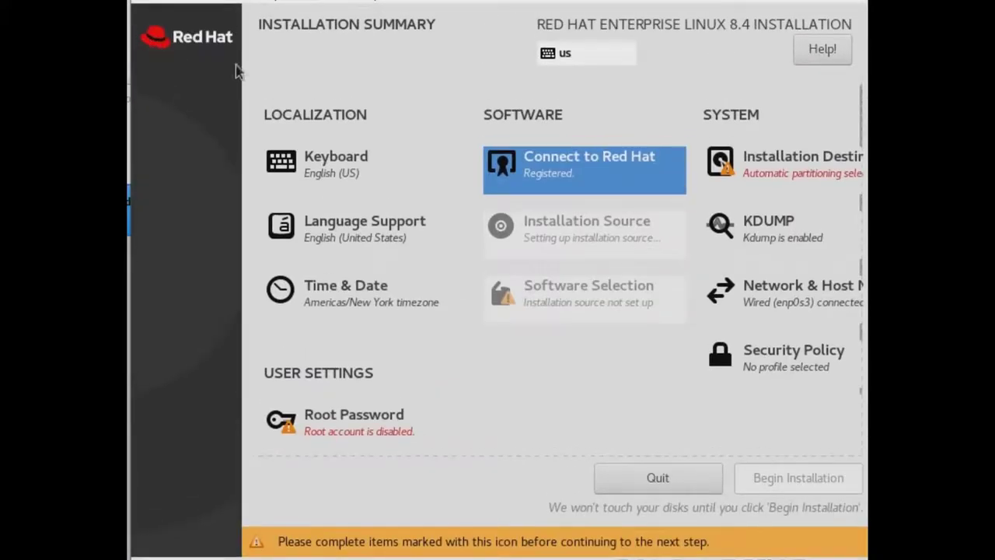
left_click(775, 172)
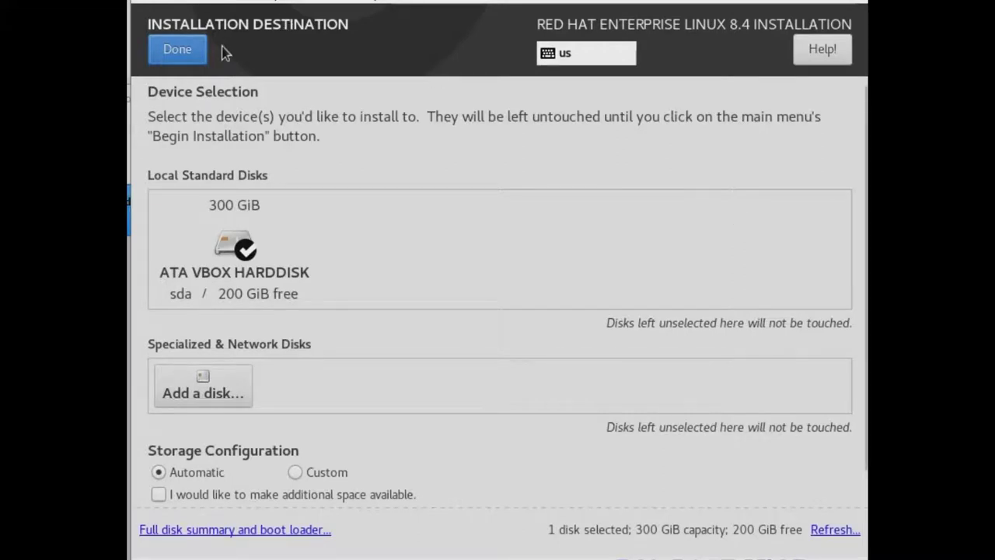
left_click(176, 49)
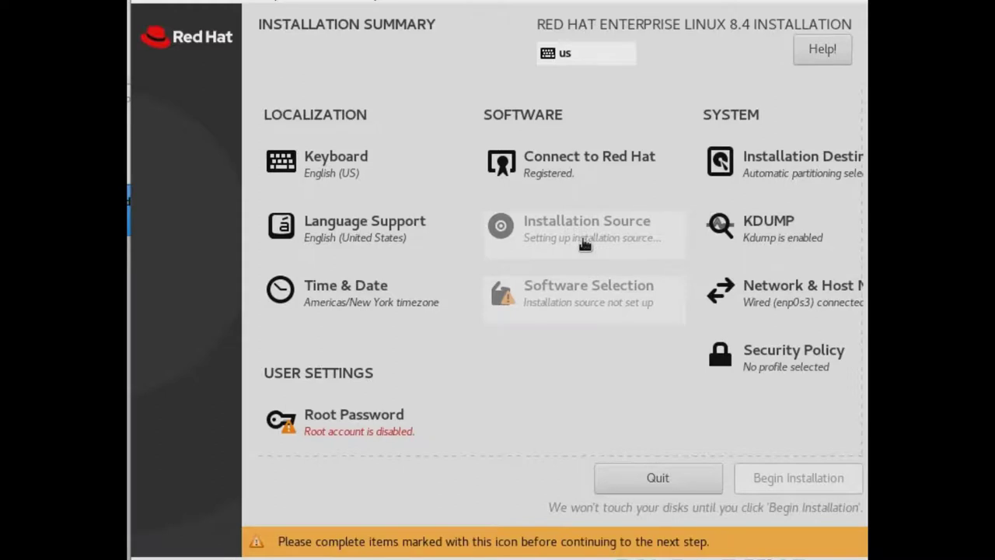
Set the installation source to the auto-detected local installation media.
left_click(584, 244)
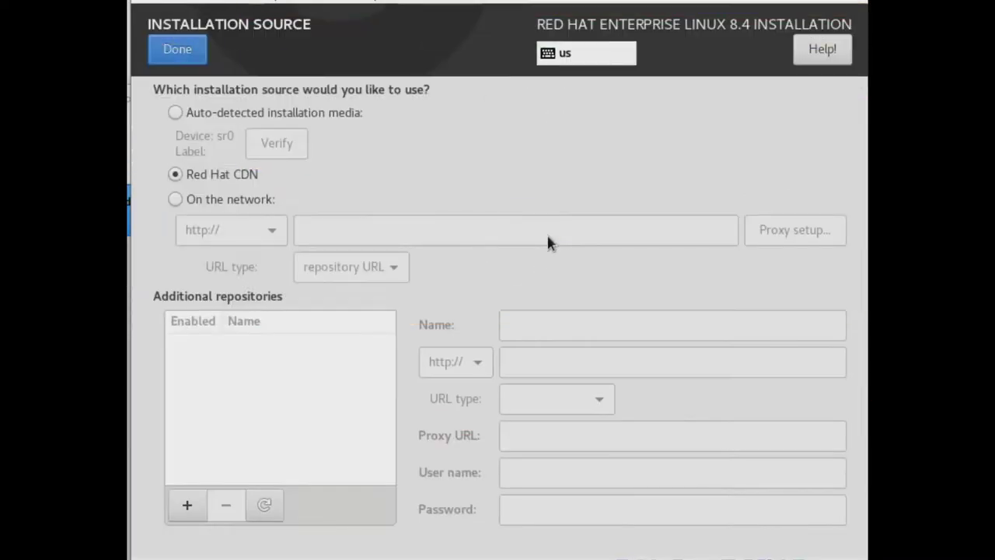
left_click(203, 113)
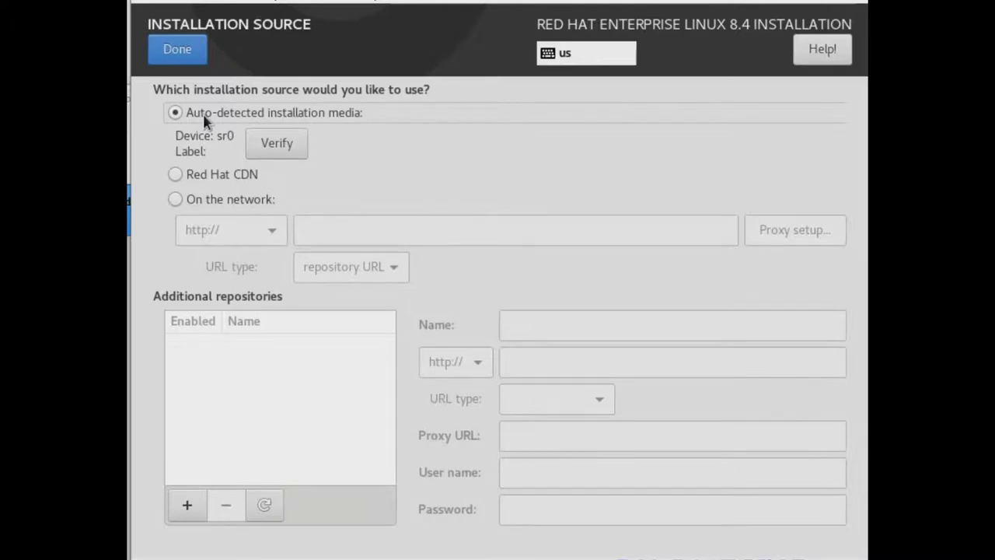
left_click(187, 61)
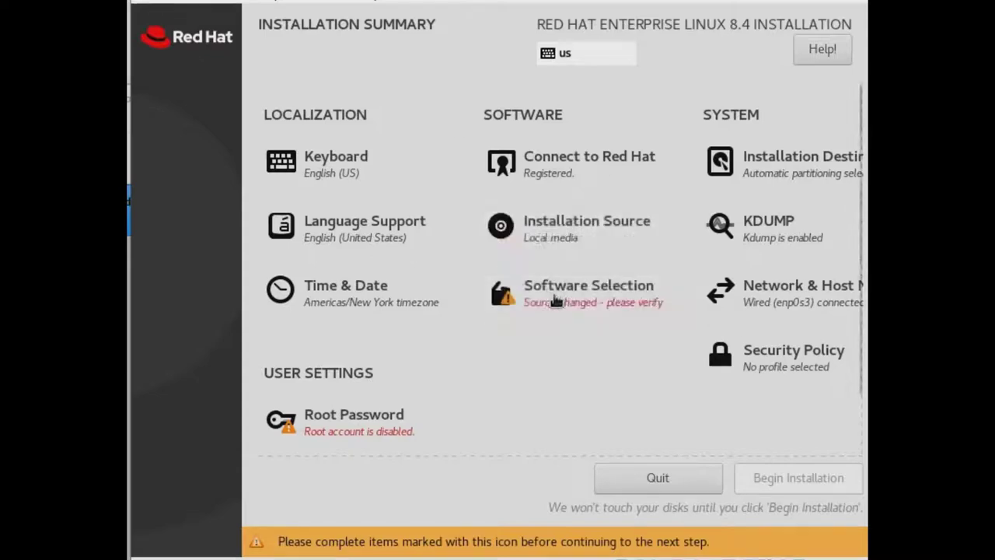
Choose Workstation as the base environment in Software Selection.
left_click(555, 301)
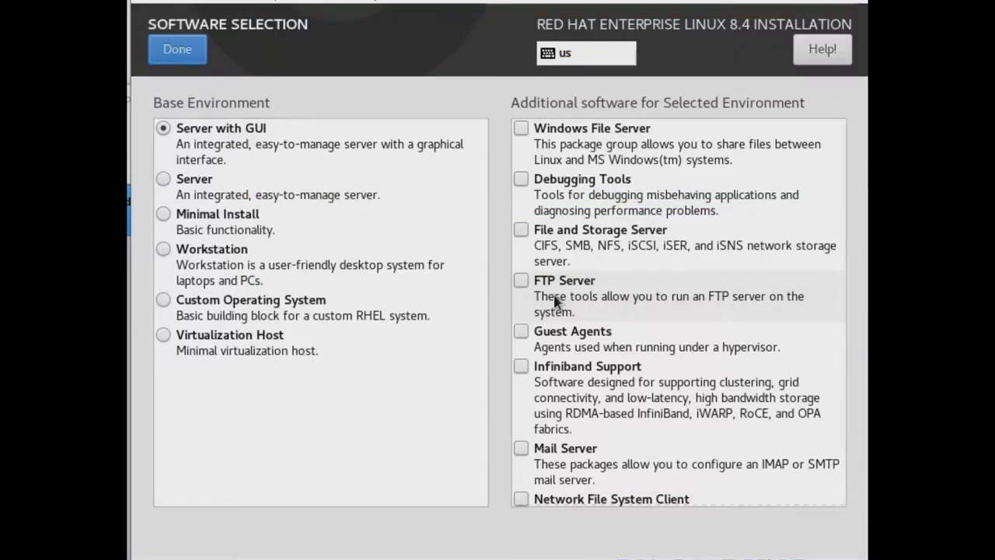
left_click(164, 250)
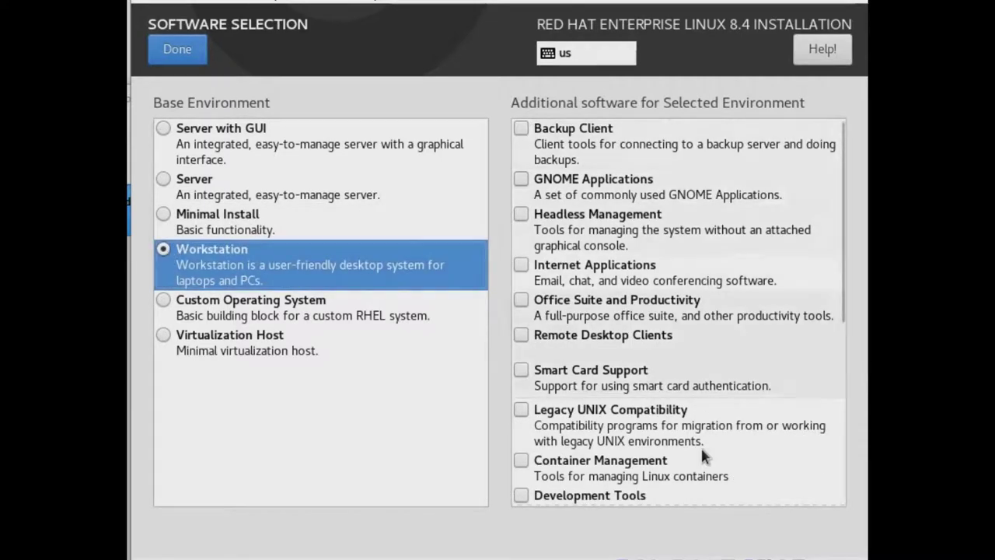
left_click(160, 59)
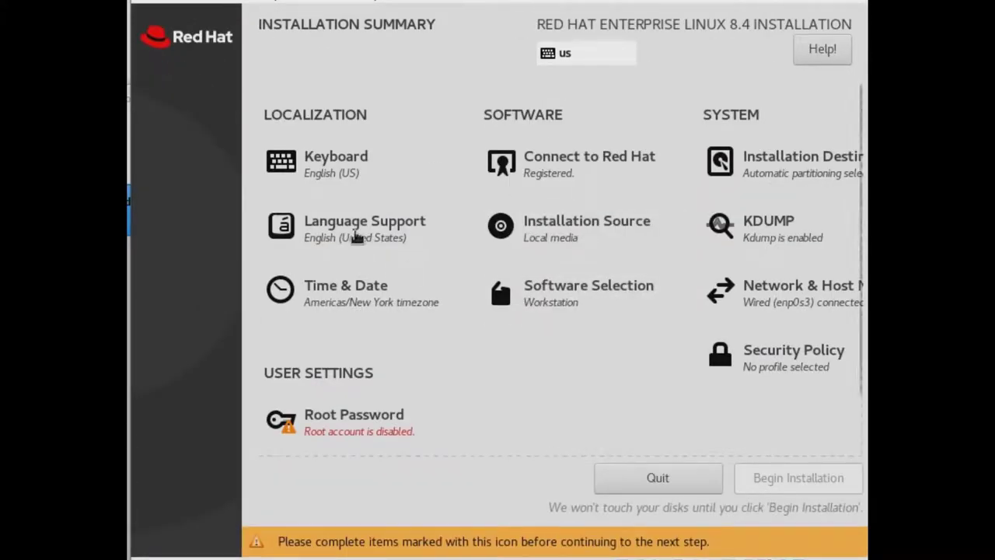
Set the time zone to Chicago and select the 2.rhel.pool.ntp.org NTP server.
left_click(360, 303)
left_click(290, 252)
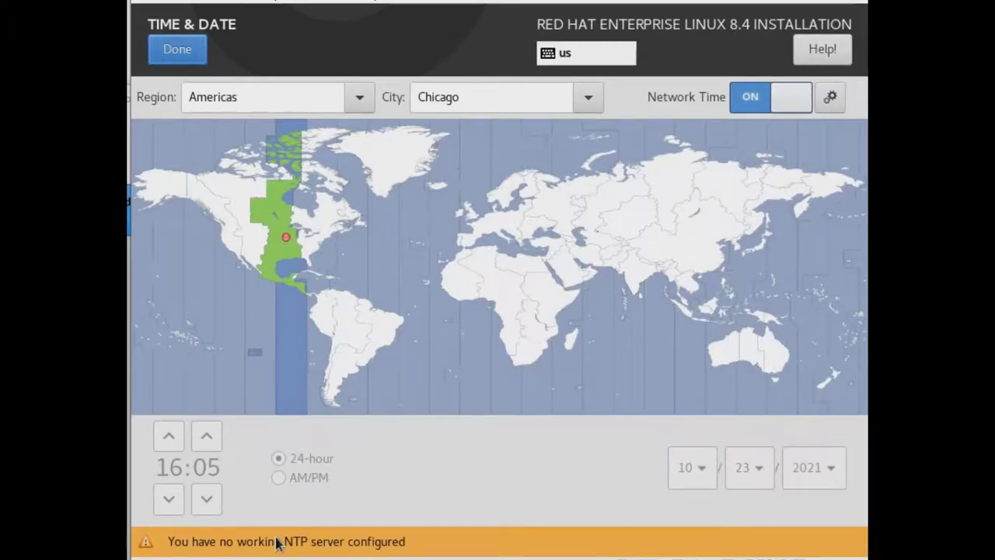
left_click(830, 98)
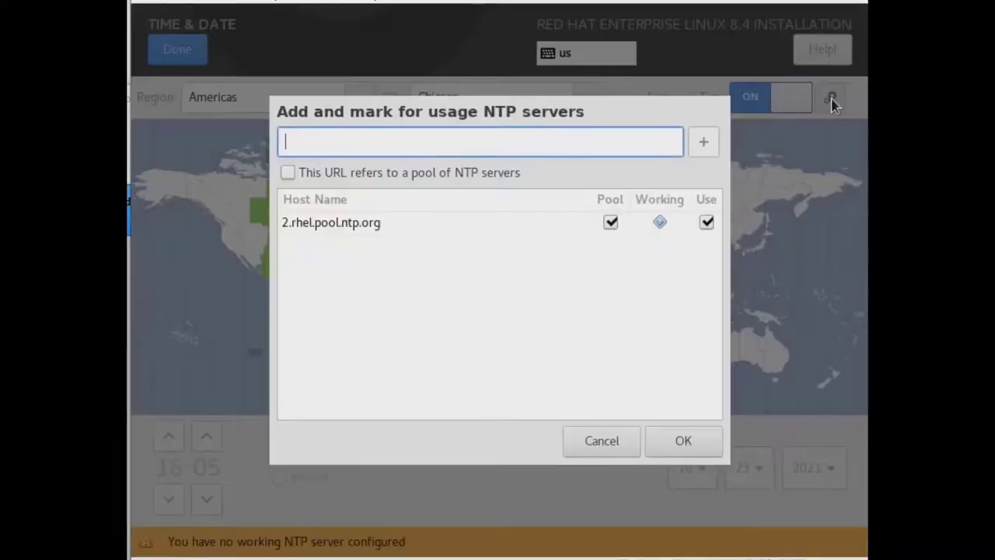
left_click(340, 227)
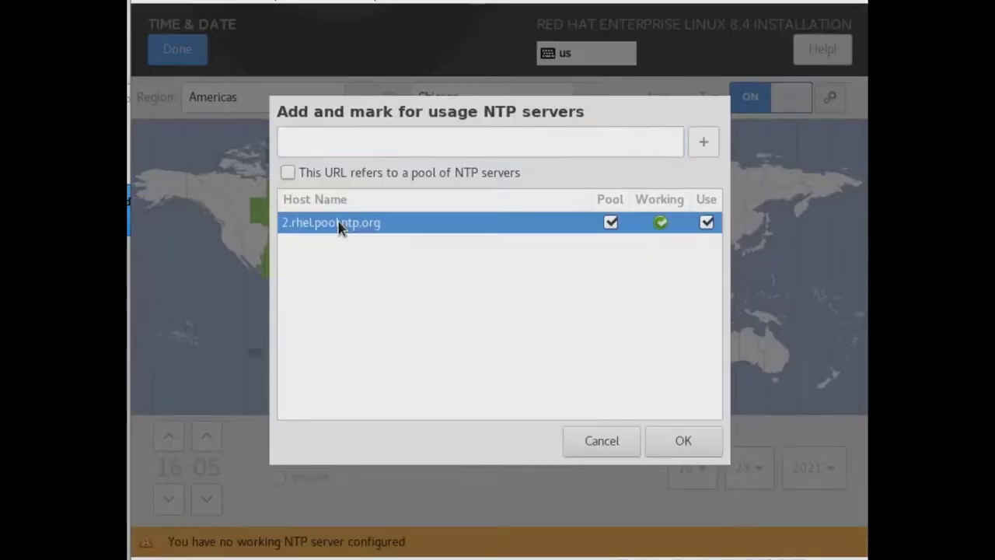
left_click(666, 441)
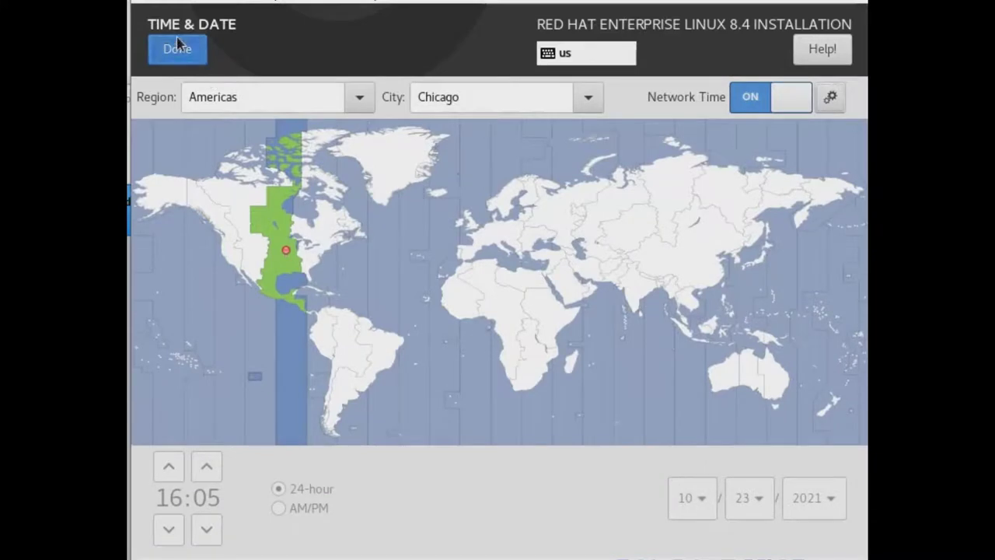
left_click(177, 48)
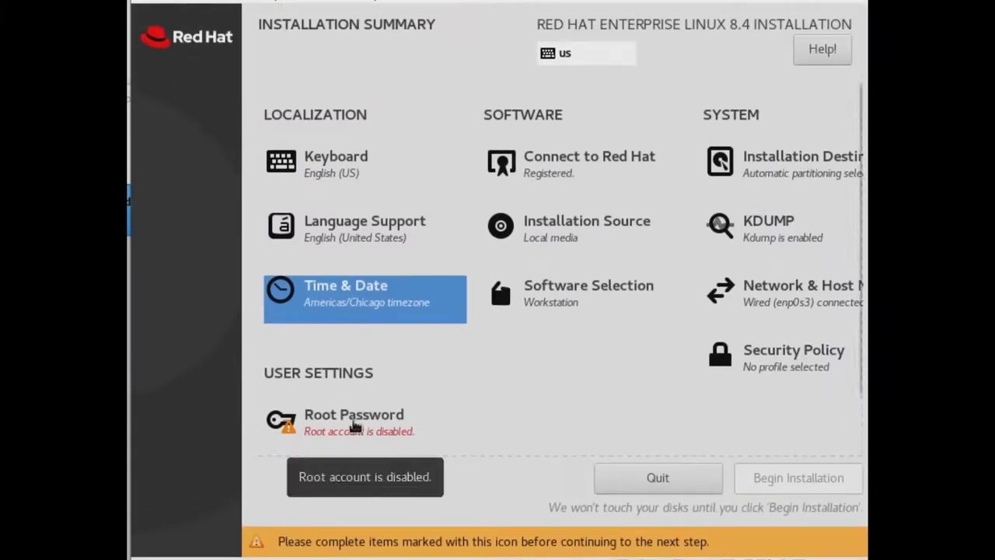
Enter and confirm a strong root password, then return to the Installation Summary.
left_click(354, 420)
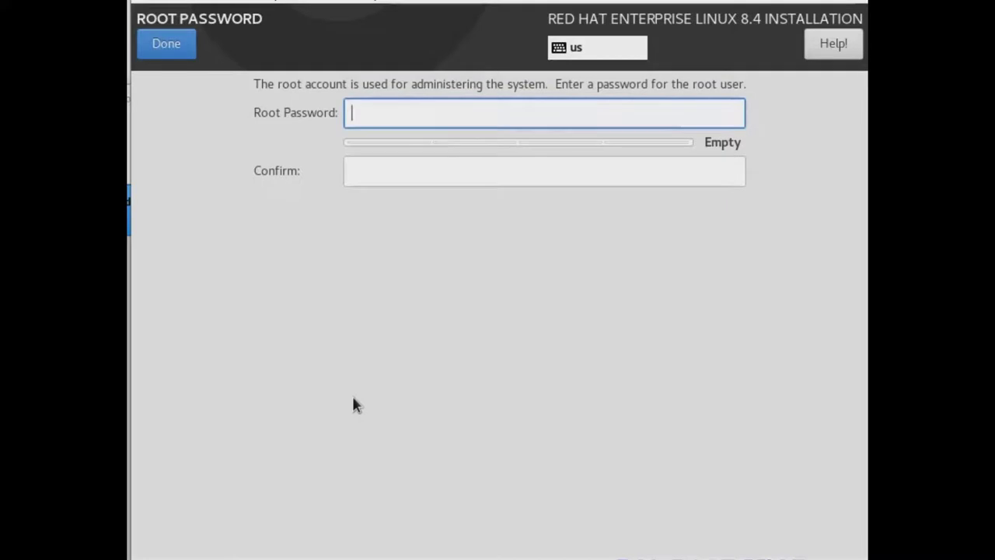
type("redh")
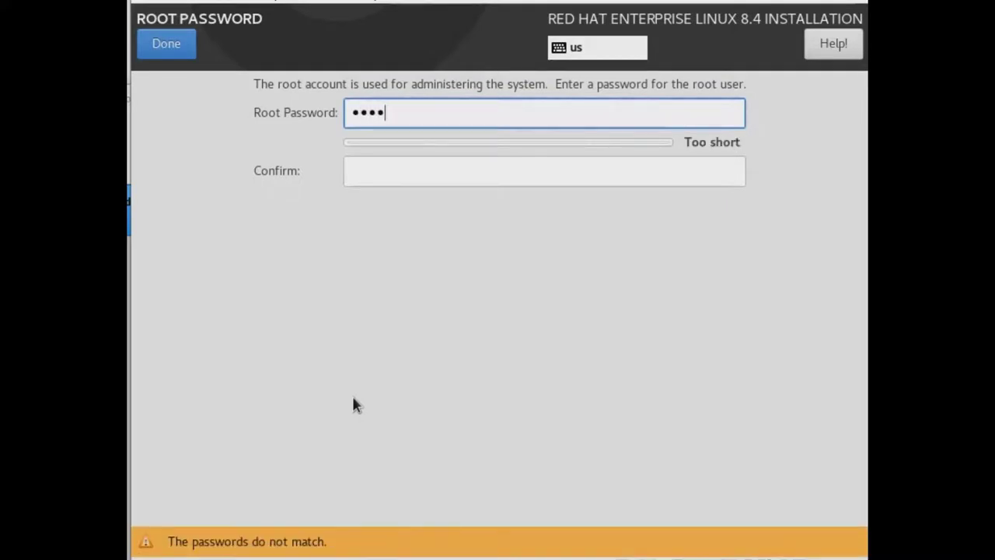
type("at@123")
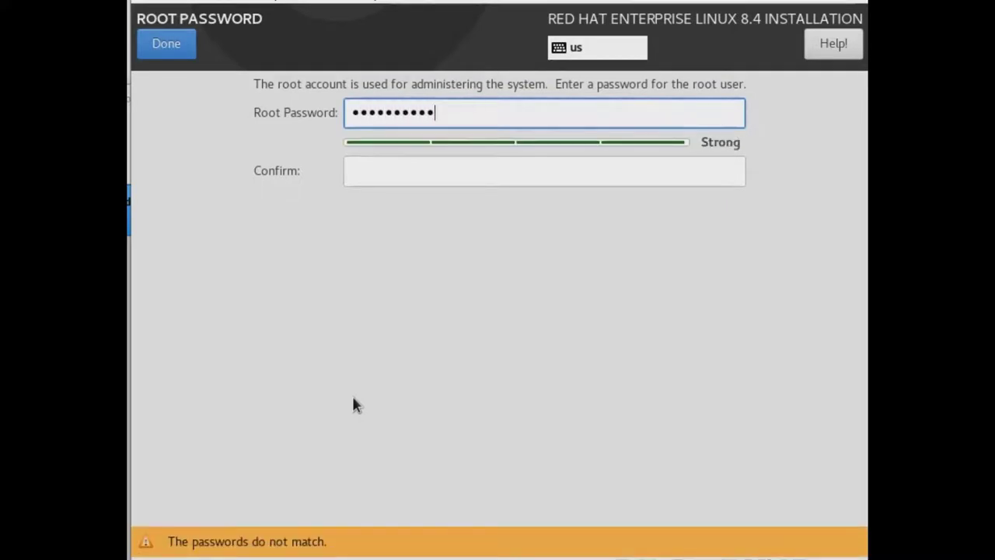
type("4567")
key("Tab")
type("red")
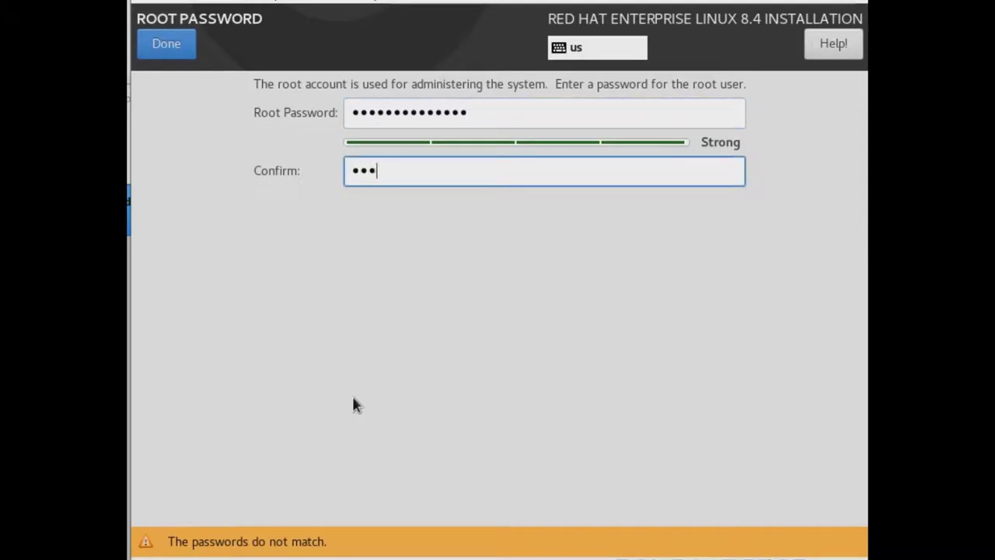
type("hat@1234567")
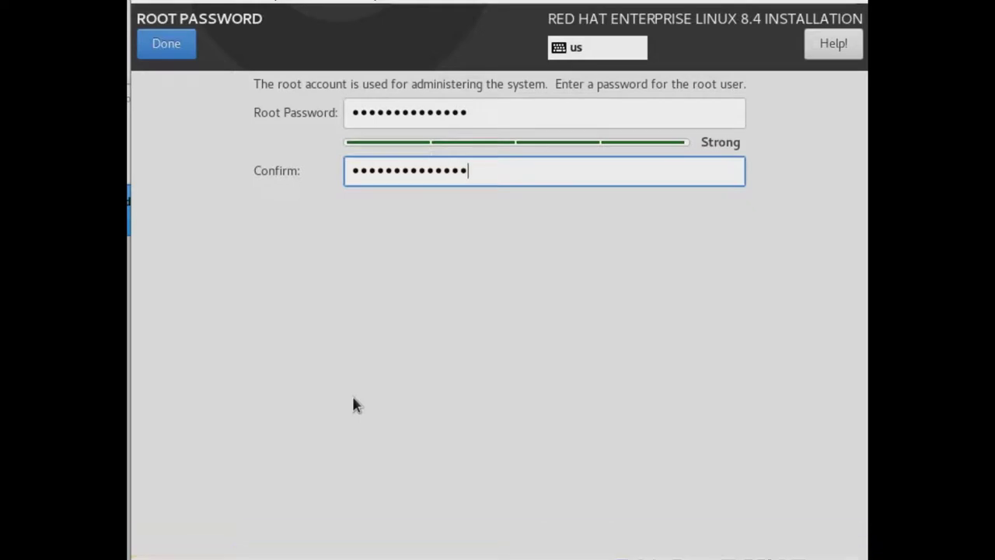
left_click(178, 43)
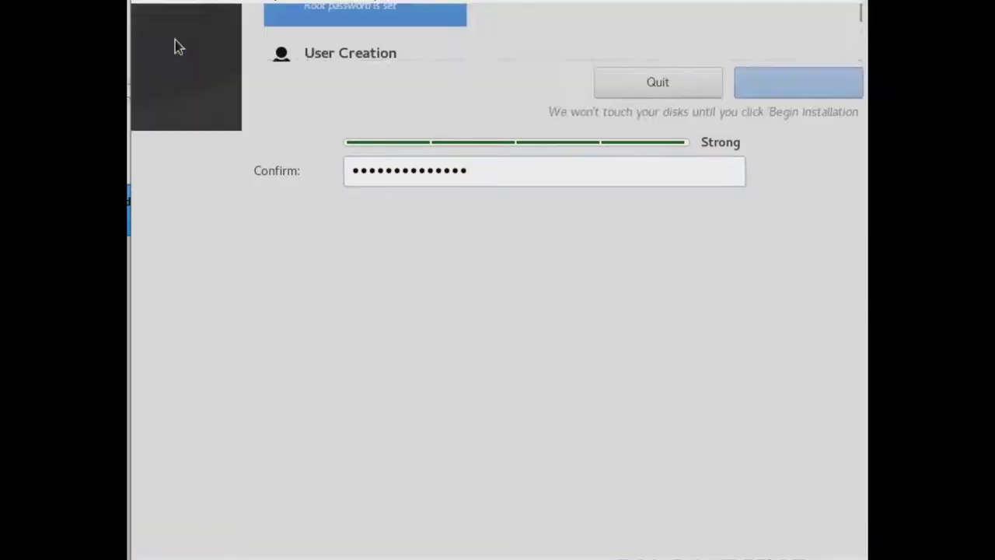
scroll(439, 233, "down", 1)
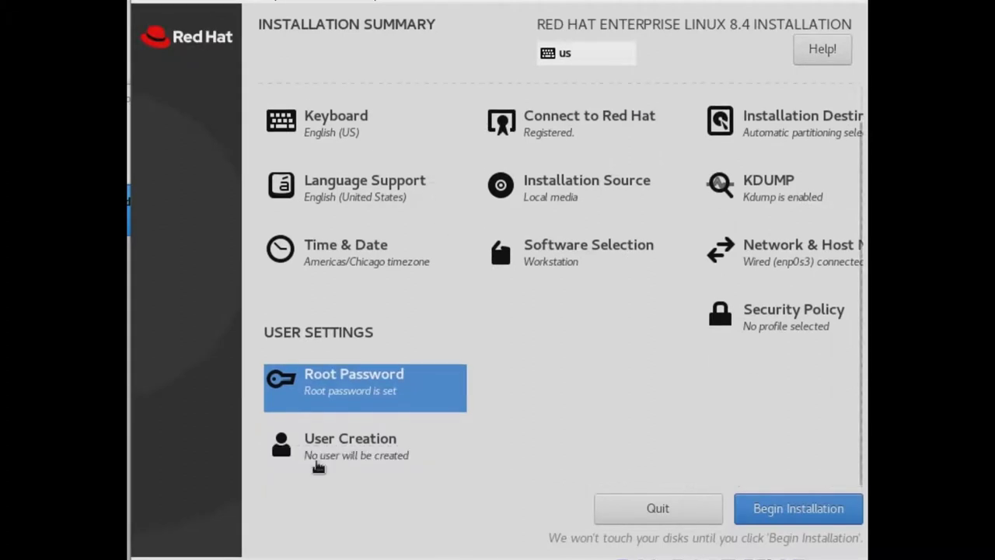
Begin the installation and reboot the system once it reports Complete!
left_click(791, 510)
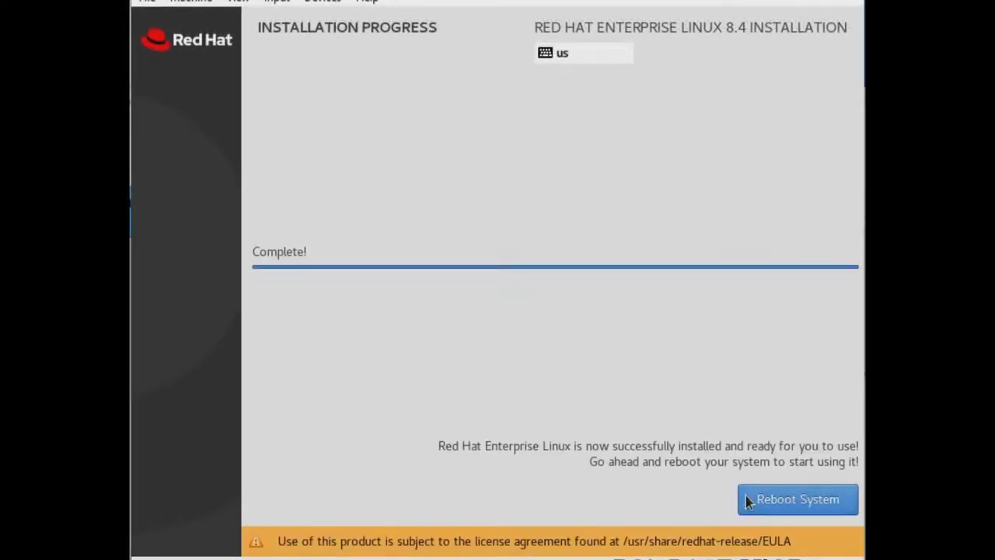
left_click(758, 510)
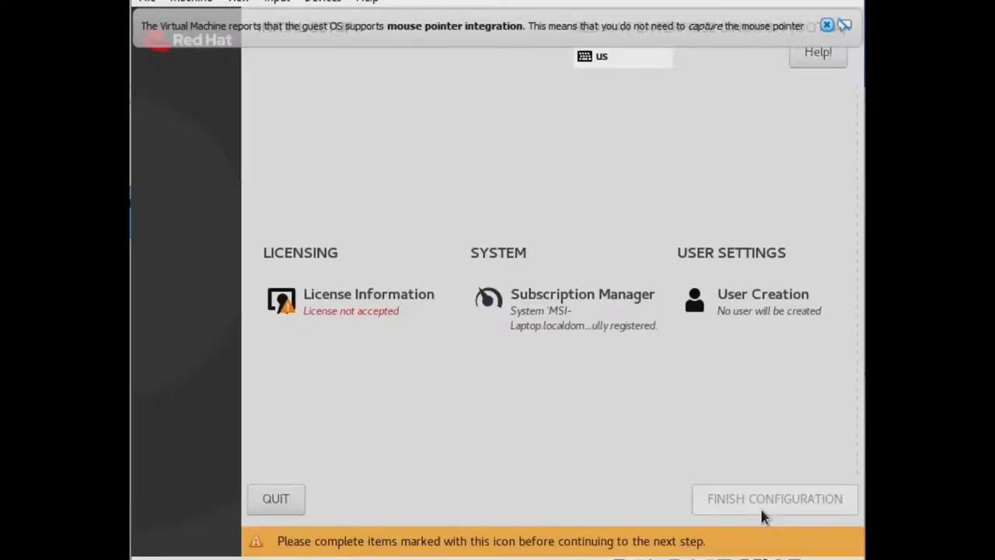
Accept the license agreement, finish the initial configuration, and dismiss the mouse integration notice.
left_click(317, 310)
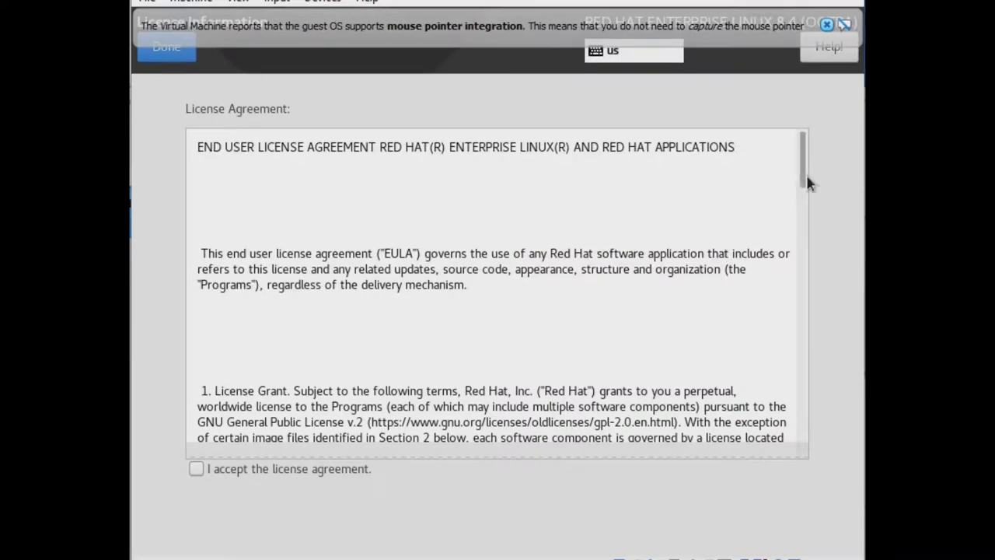
left_click_drag(797, 226, 726, 491)
left_click(252, 468)
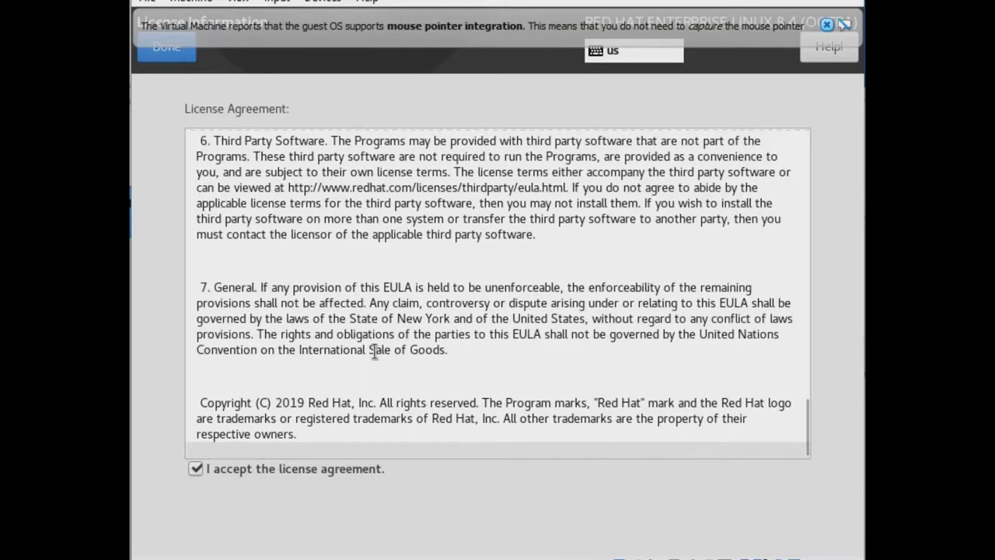
left_click(167, 48)
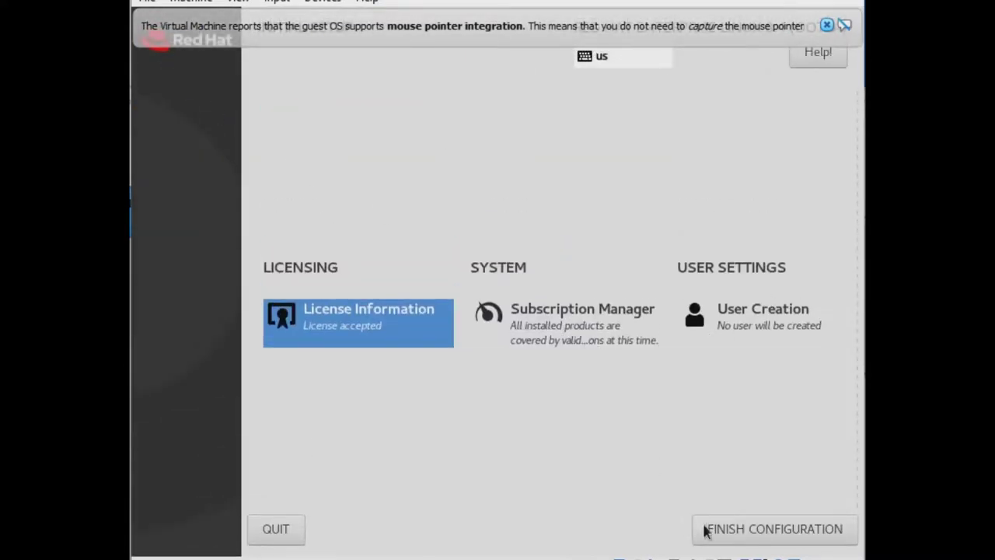
left_click(753, 531)
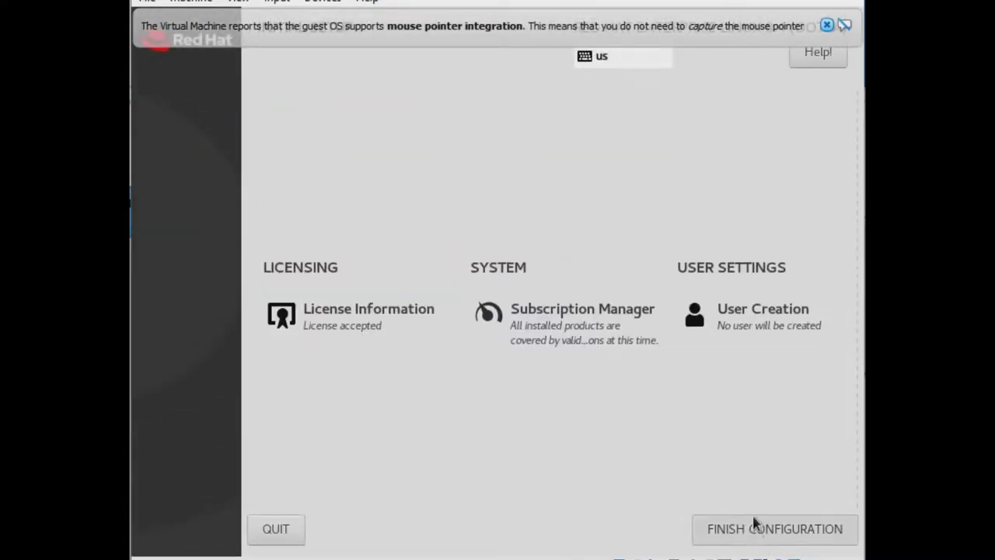
left_click(826, 25)
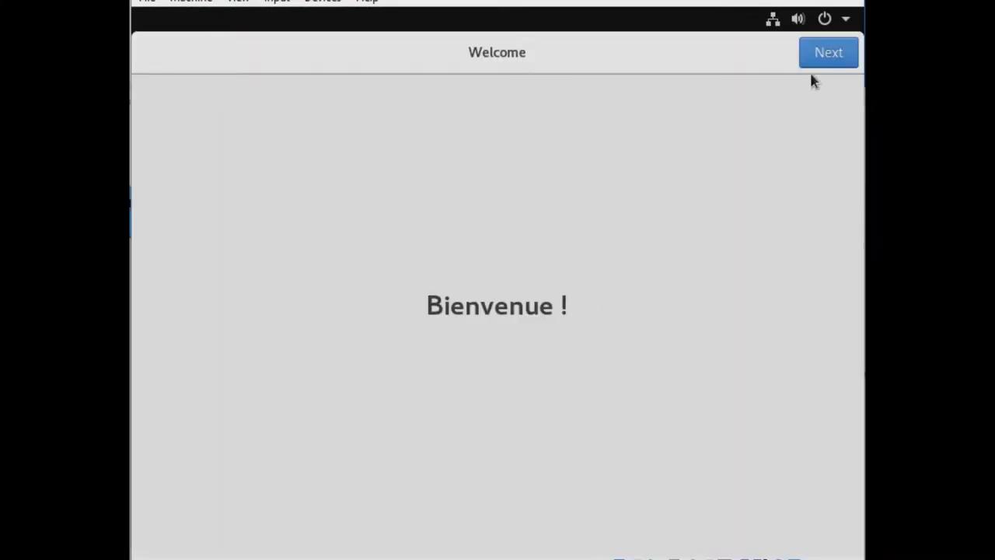
Turn Location Services off and skip connecting any online accounts.
left_click(822, 61)
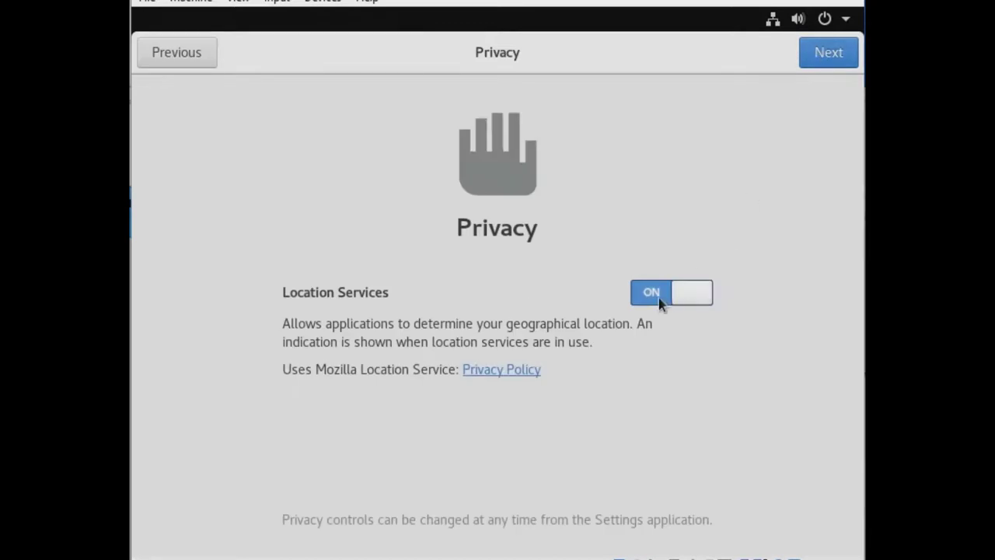
left_click(656, 297)
left_click(846, 59)
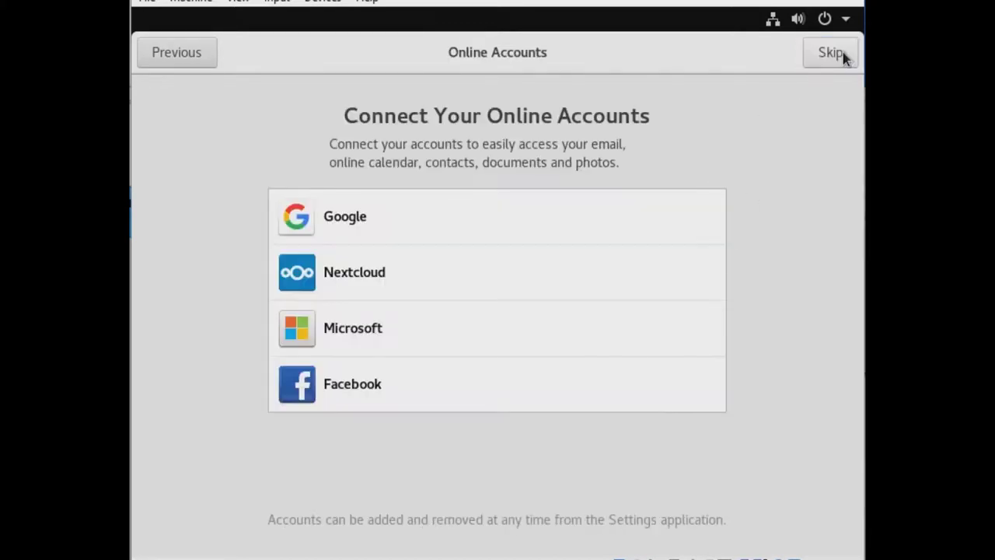
left_click(830, 52)
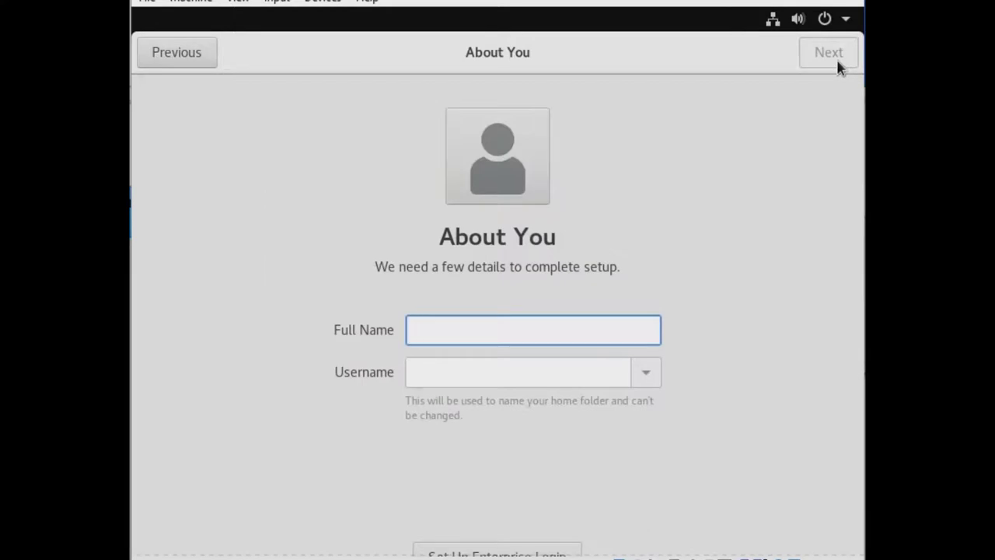
Enter the user's full name, then set and confirm the account password.
type("bridge")
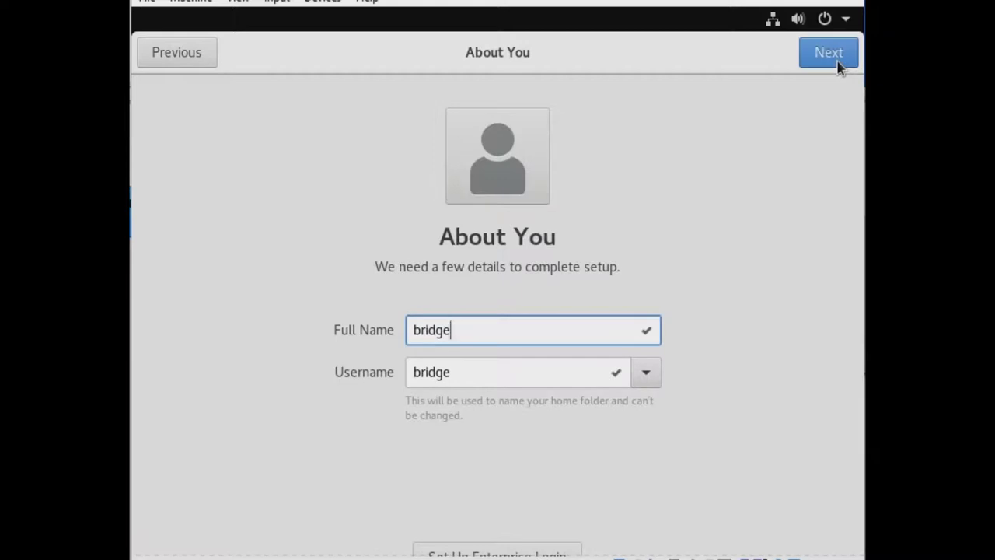
left_click(829, 55)
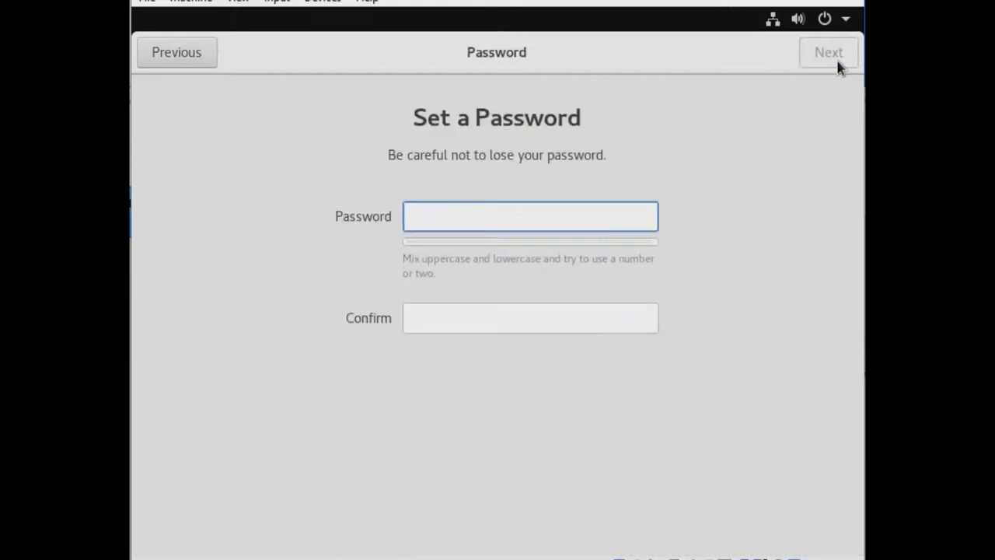
type("passwd")
key("Tab")
type("pas")
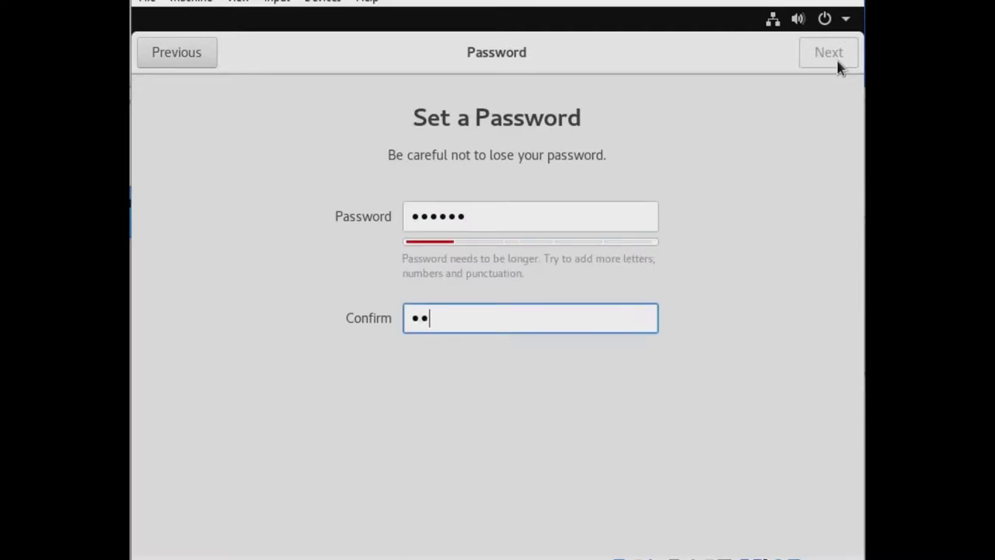
type("swd")
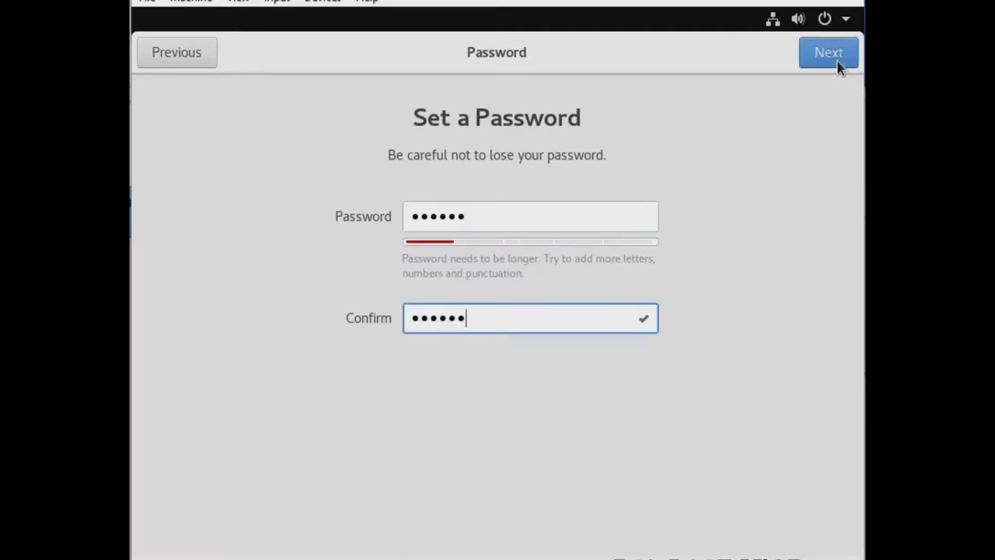
left_click(828, 52)
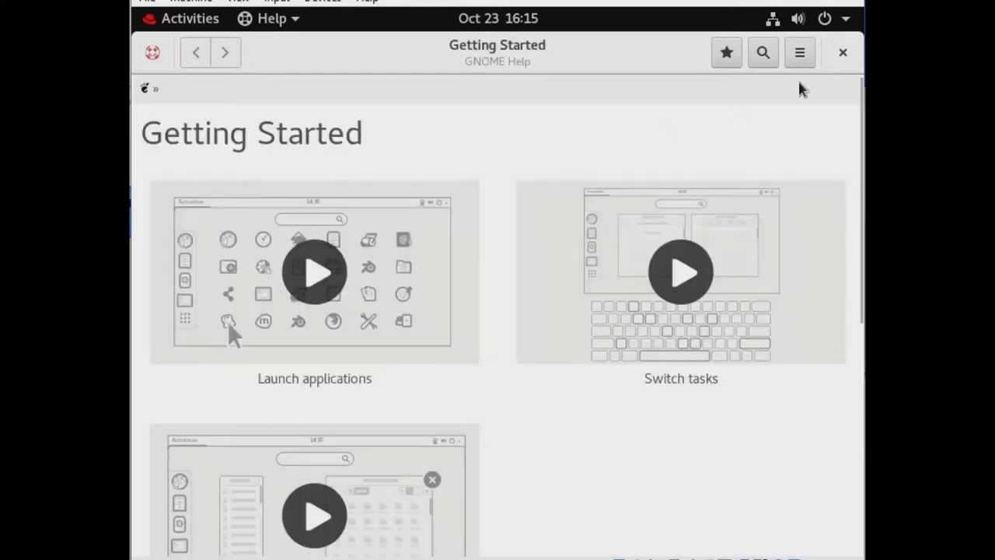
Close the Getting Started help and restart RHEL from the system menu's power options.
left_click(840, 60)
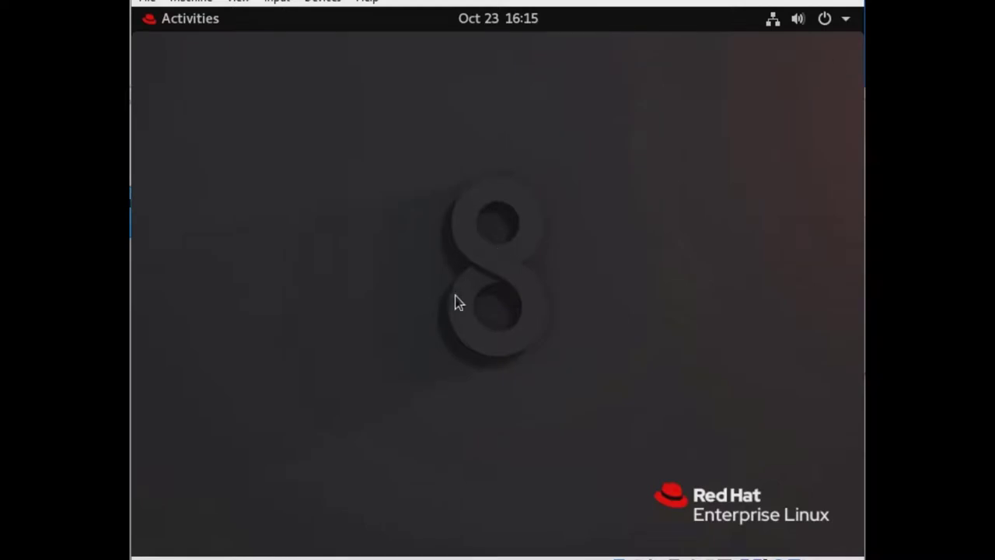
left_click(847, 20)
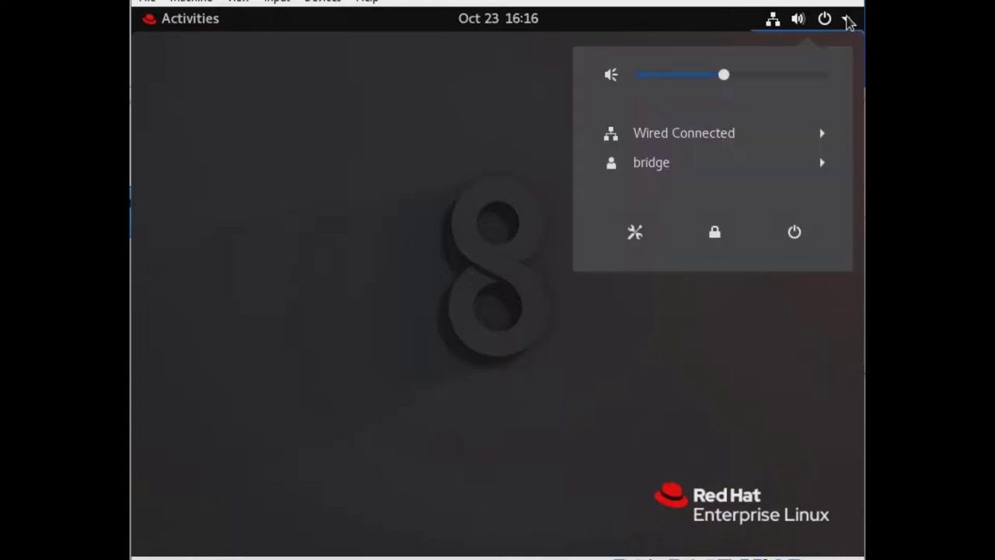
left_click(793, 235)
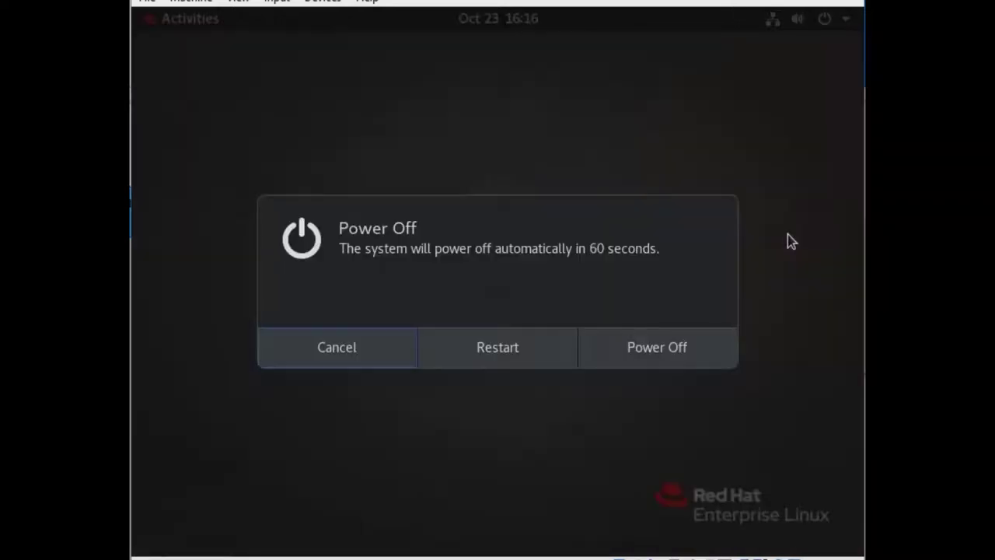
left_click(506, 337)
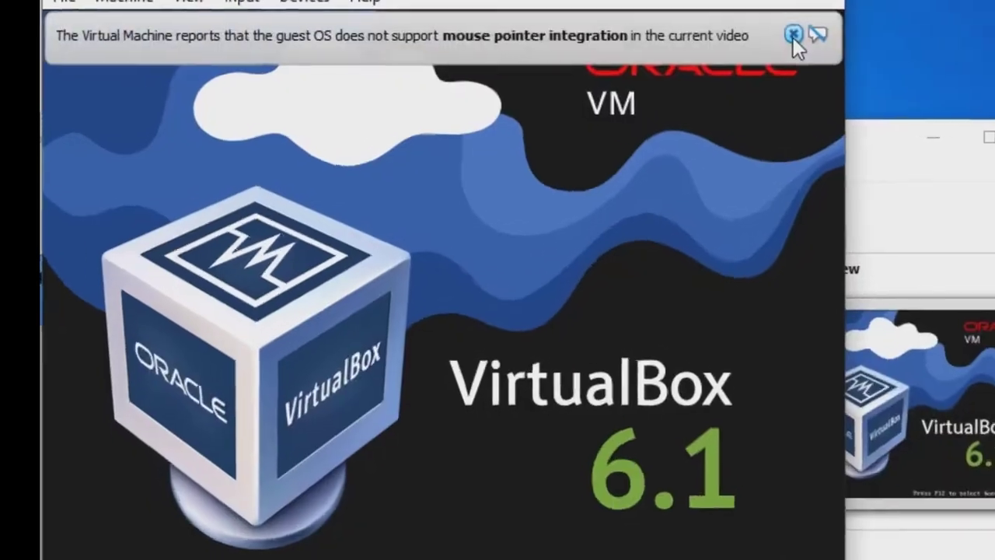
Dismiss the mouse integration notice and stop the GRUB countdown to boot the first Red Hat entry.
left_click(726, 29)
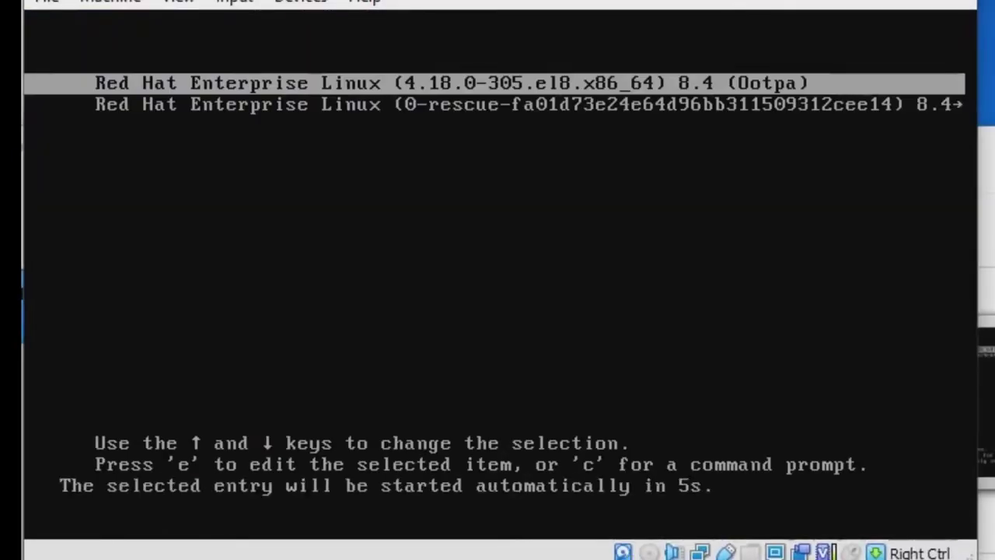
key("Up")
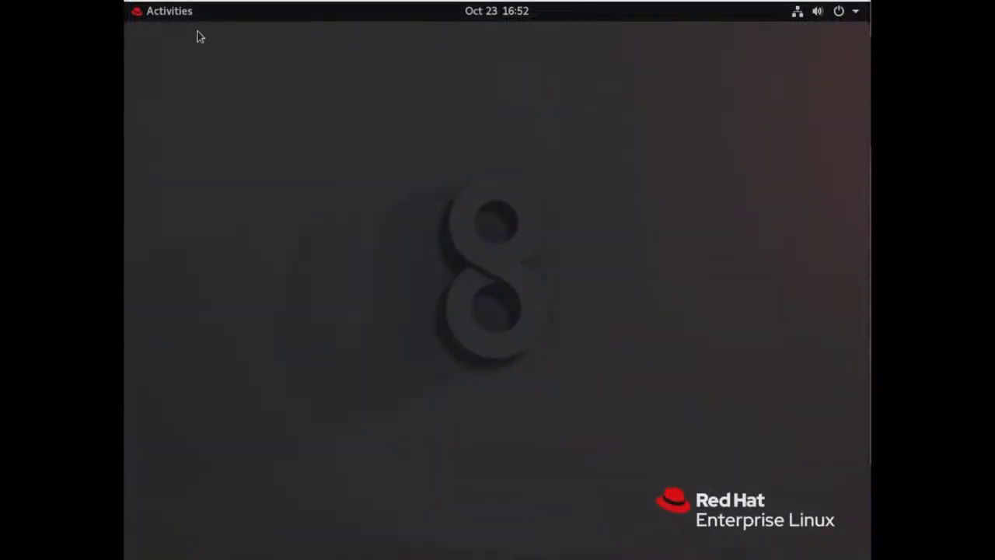
Launch Terminal from Activities and run sudo fdisk -l to list disks and partitions.
left_click(155, 15)
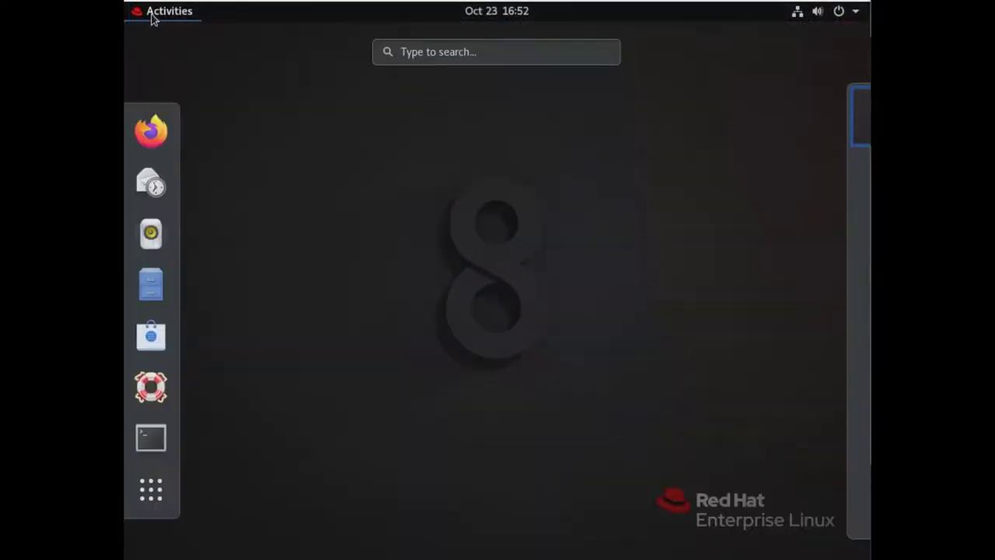
left_click(151, 439)
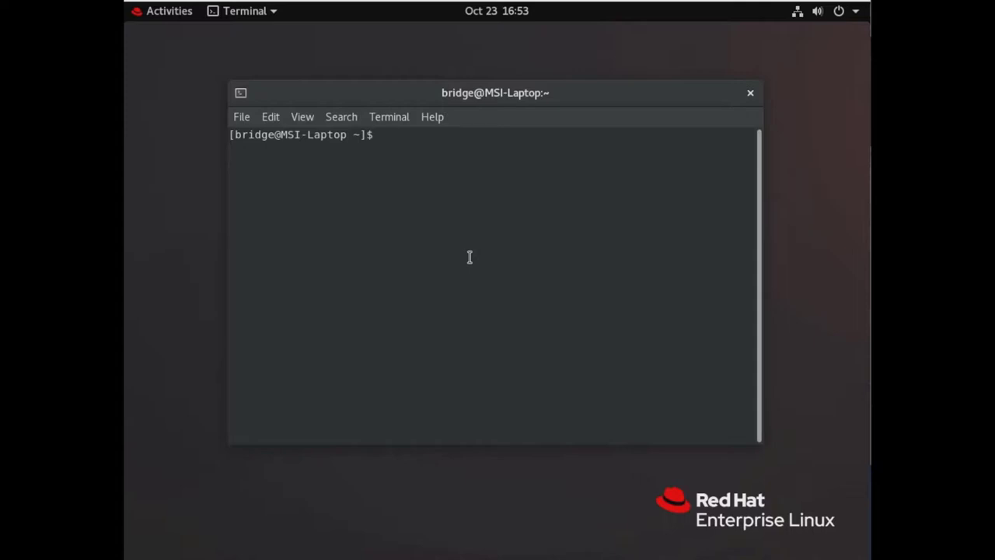
type("sudo fdisk -l")
Run the fdisk listing and maximize the terminal to read the /dev/sda partition table.
key("Return")
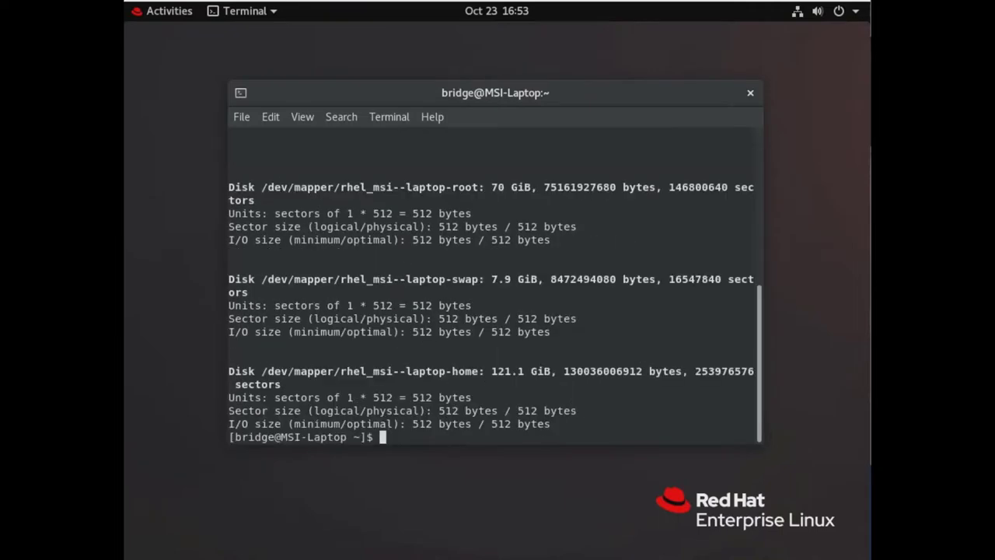
double_click(645, 88)
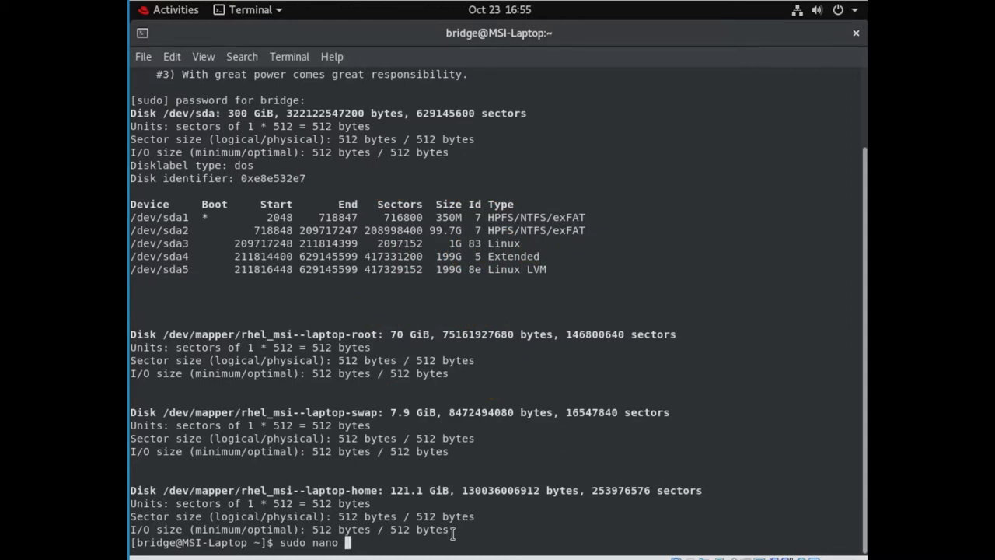
Open /etc/grub.d/40_custom and start a "Windows 8.1" menuentry with set root=(hd0,1).
type("/")
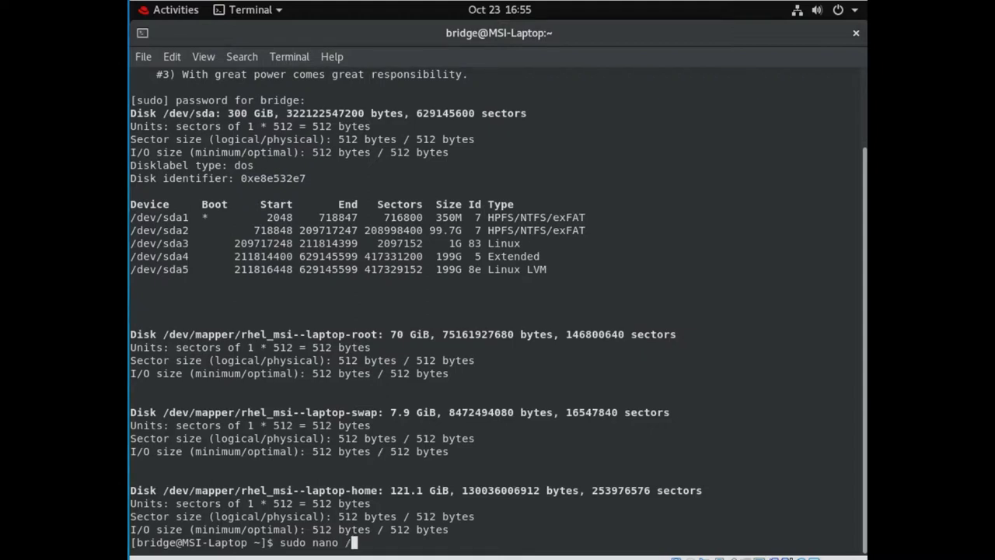
type("etc/grub.d/40_cus")
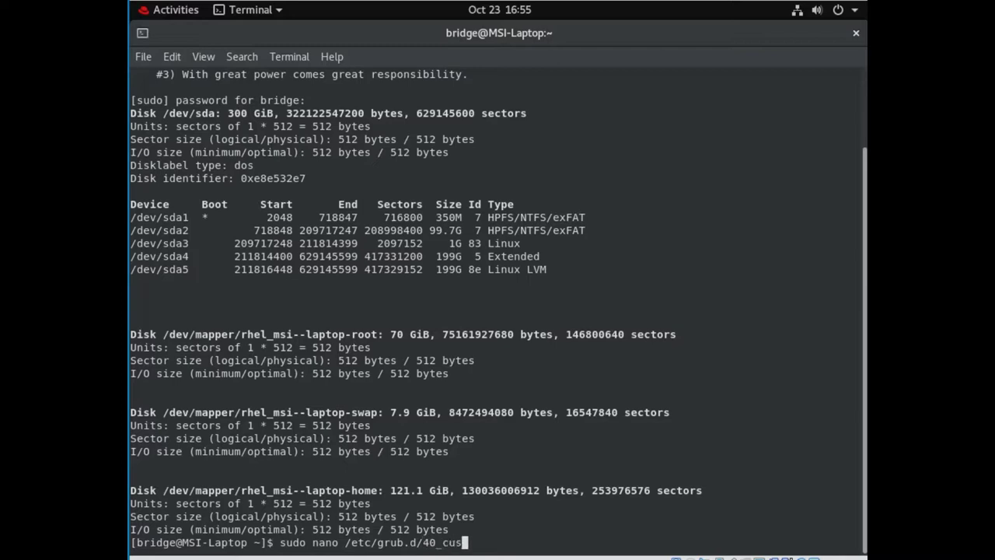
type("tom")
key("Return")
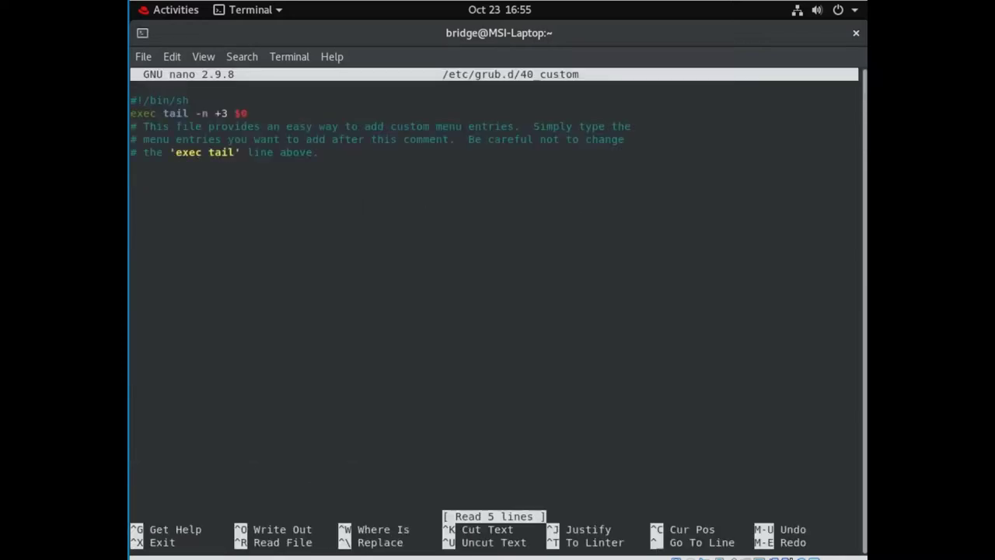
key("Down")
key("Down")
key("Down")
key("Down")
key("Down")
type("menuen")
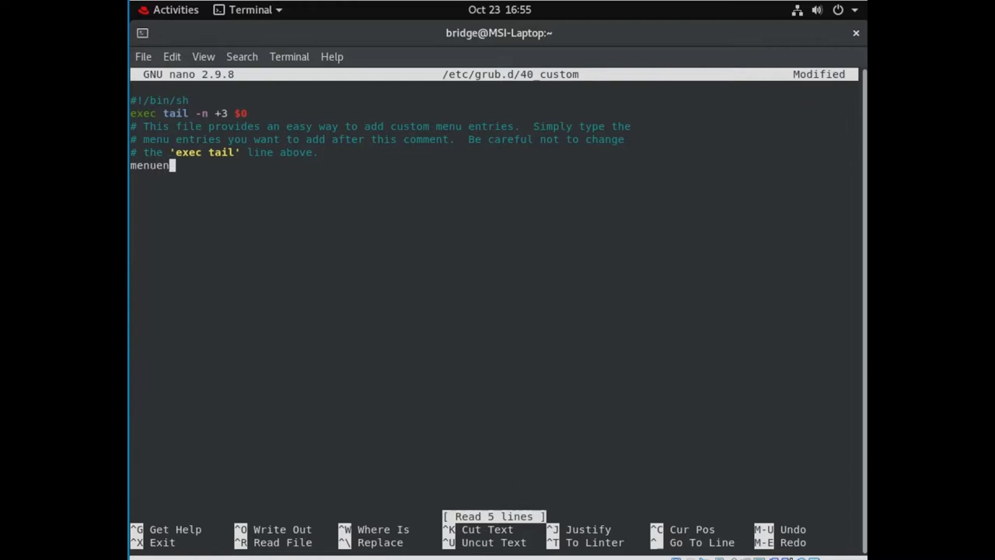
type("try \"Windows 8.1")
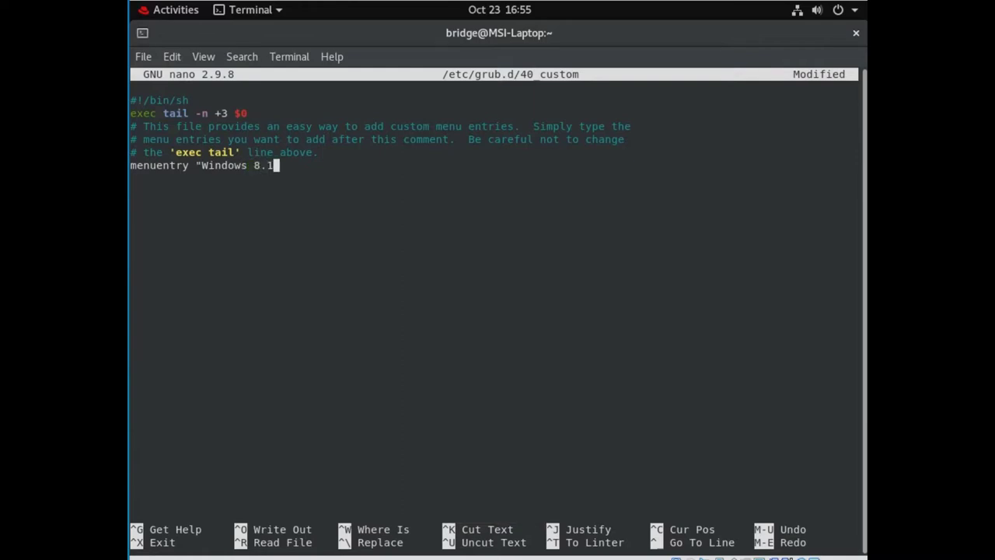
type("\"")
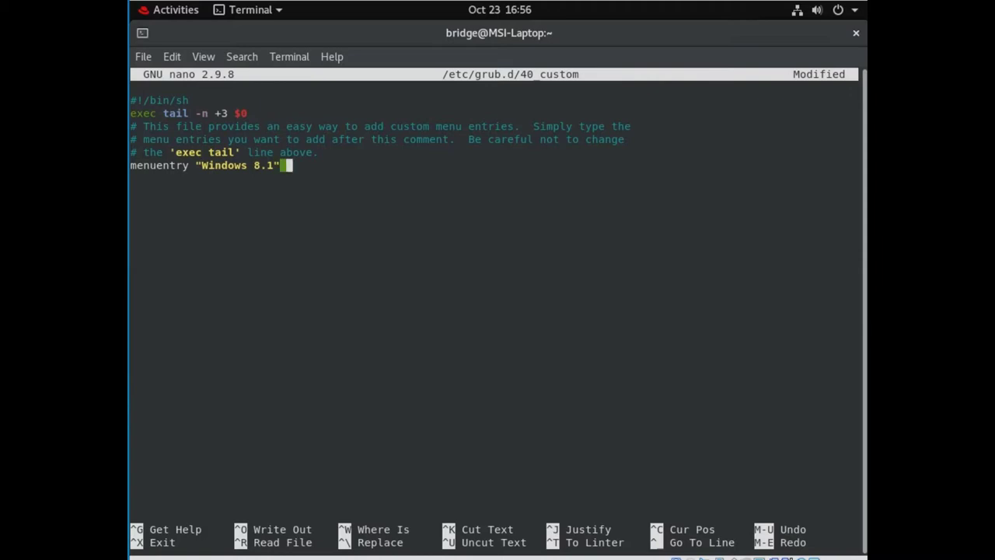
type(" {")
key("Return")
key("Tab")
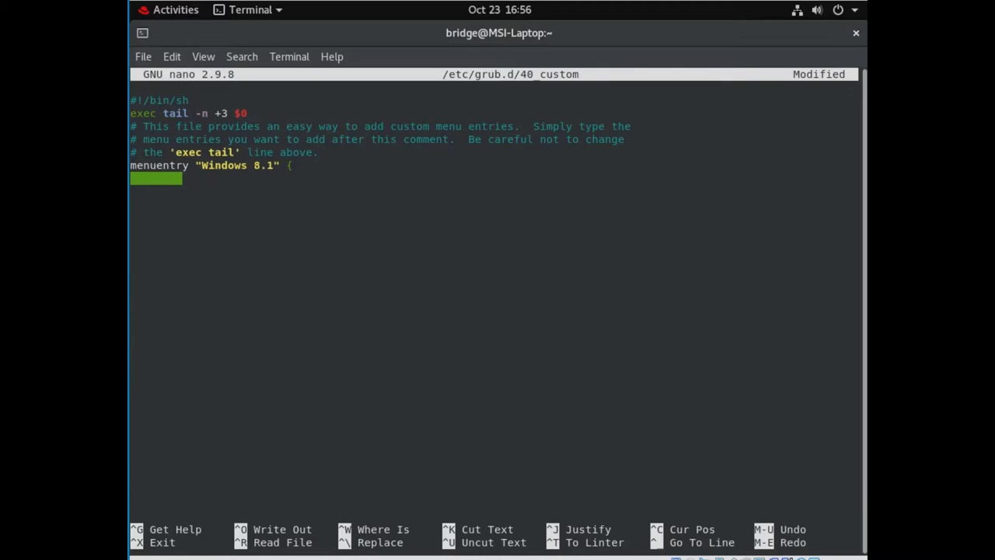
type("set")
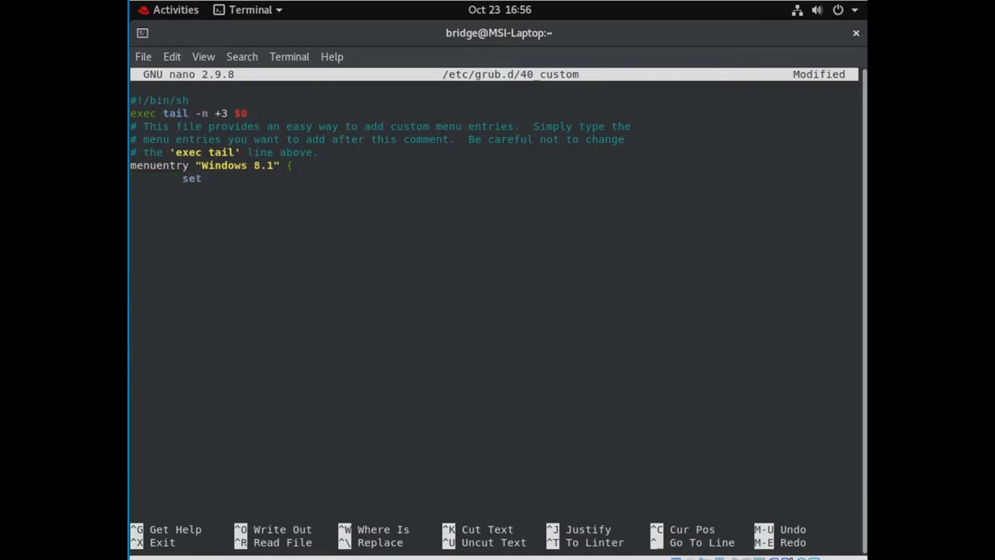
type(" root=(hd0,1)")
Finish the entry with chainloader +1 and a closing brace, then save and exit nano.
key("Return")
key("Tab")
type("chainloader")
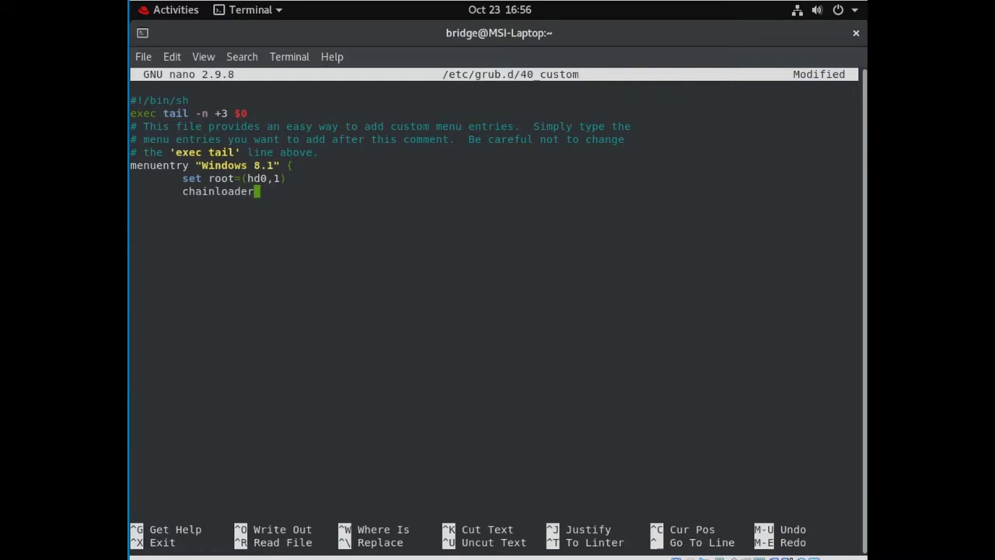
type(" +1")
key("Return")
key("Tab")
type("}")
key("ctrl+o")
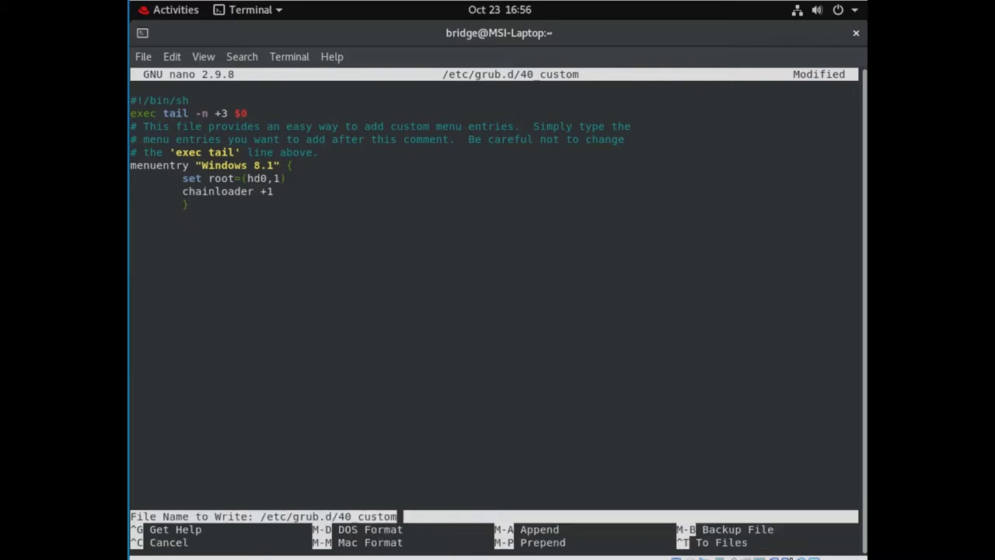
key("Return")
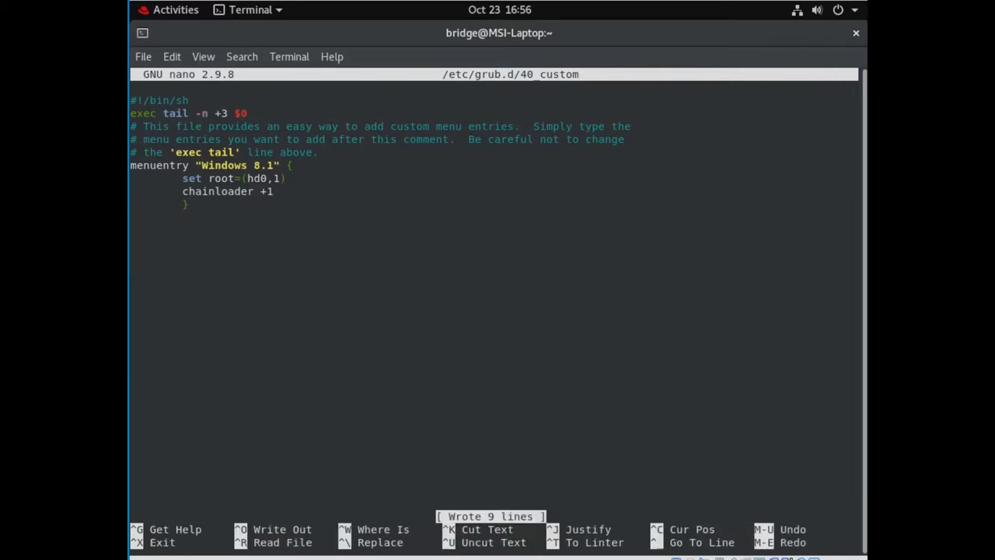
key("ctrl+x")
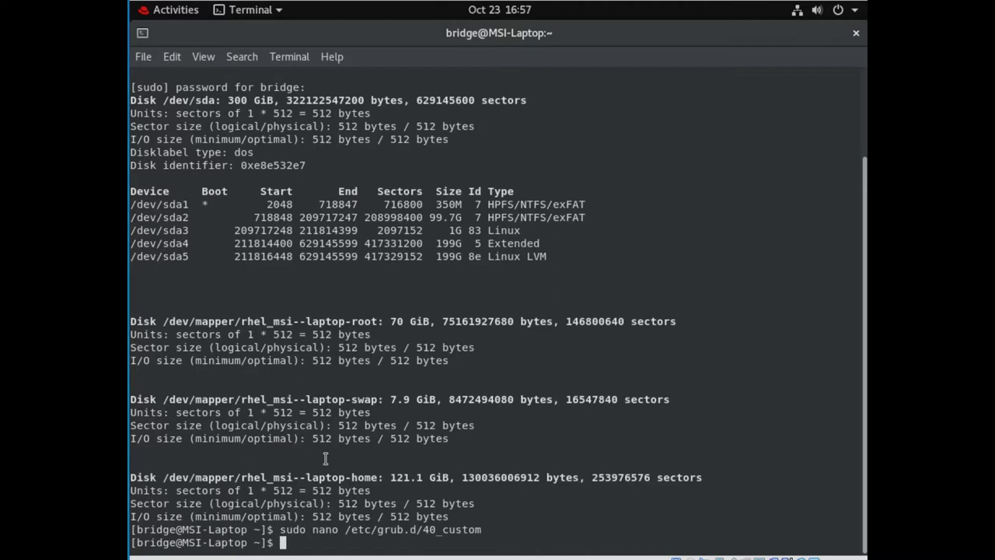
Regenerate /boot/grub2/grub.cfg with grub2-mkconfig, then type sudo reboot.
type("sudo grub")
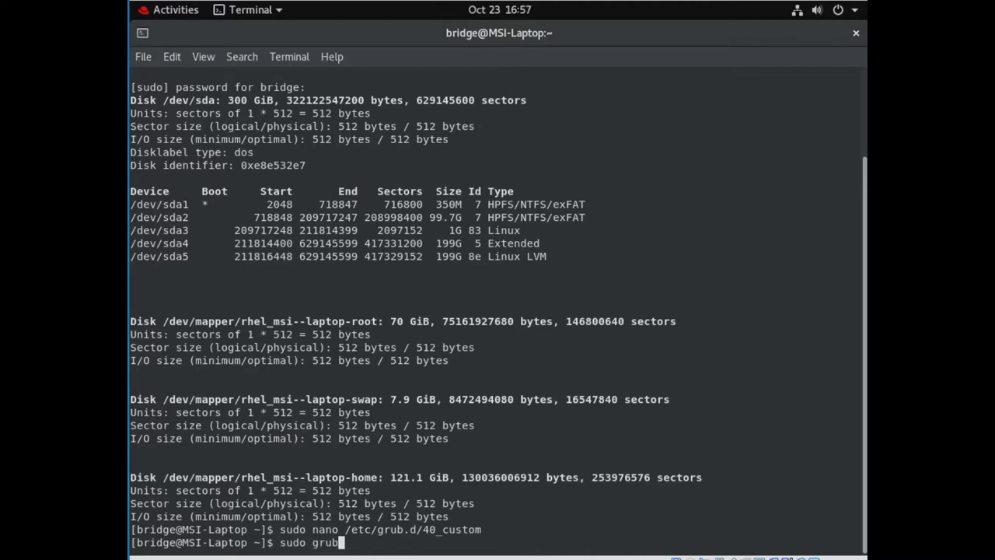
type("2-mkconfig ")
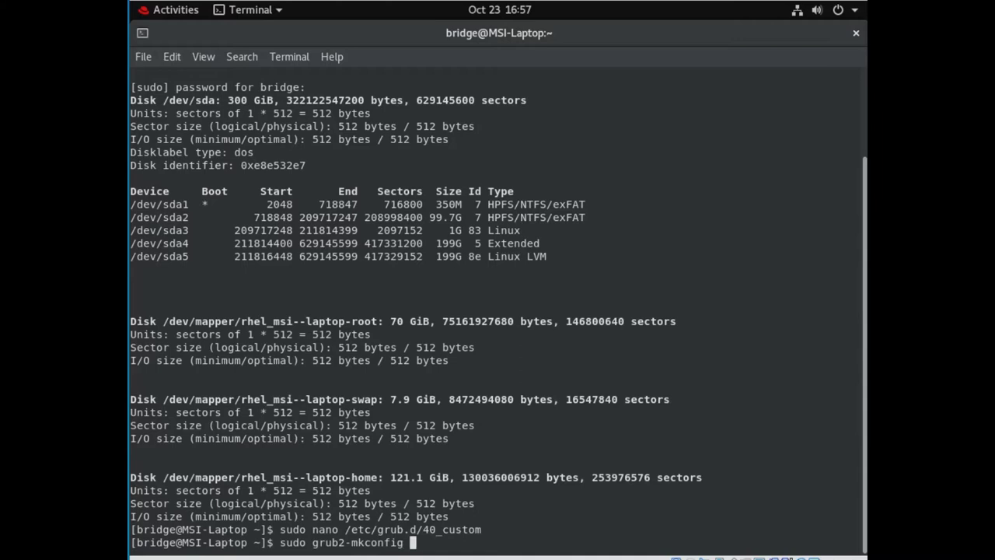
type("--output=/boot")
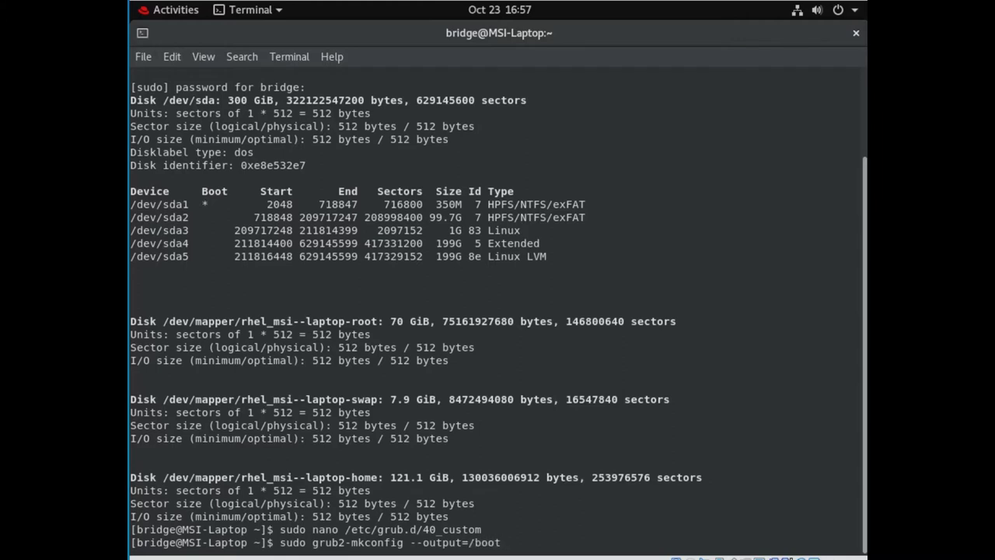
type("/grub2/grub.cfg")
key("Return")
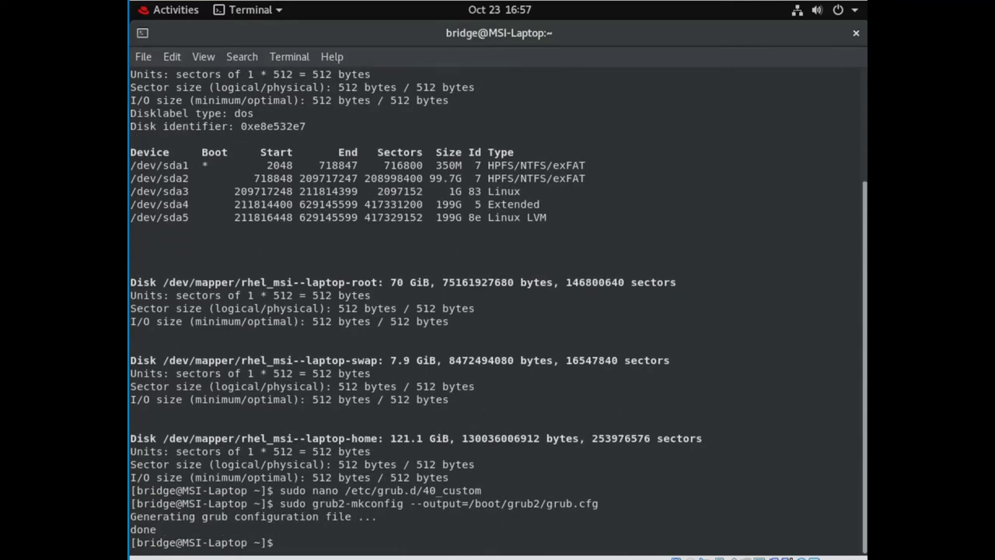
type("sudo reboot")
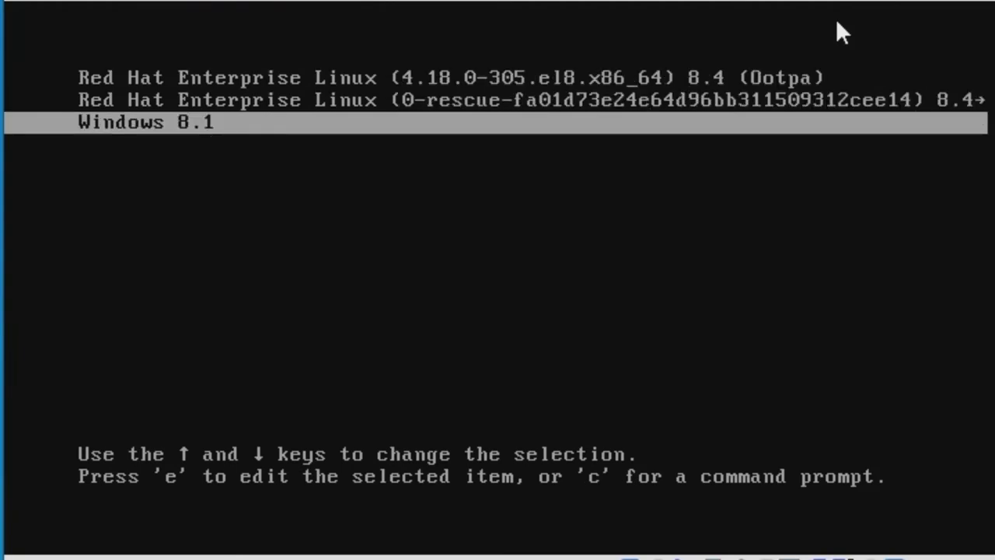
Step through the GRUB entries (Red Hat, rescue) and return to Windows 8.1.
key("Up")
key("Up")
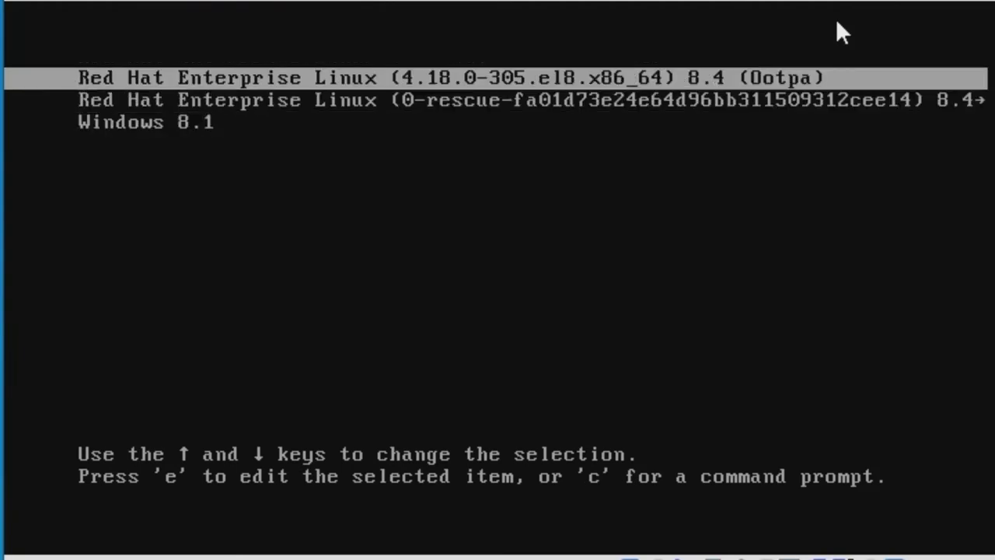
key("Down")
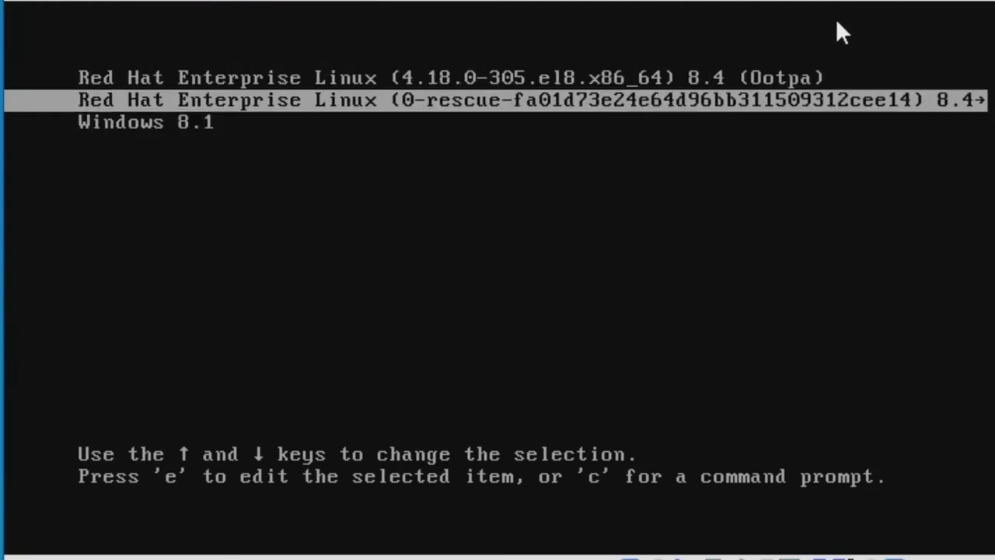
key("Down")
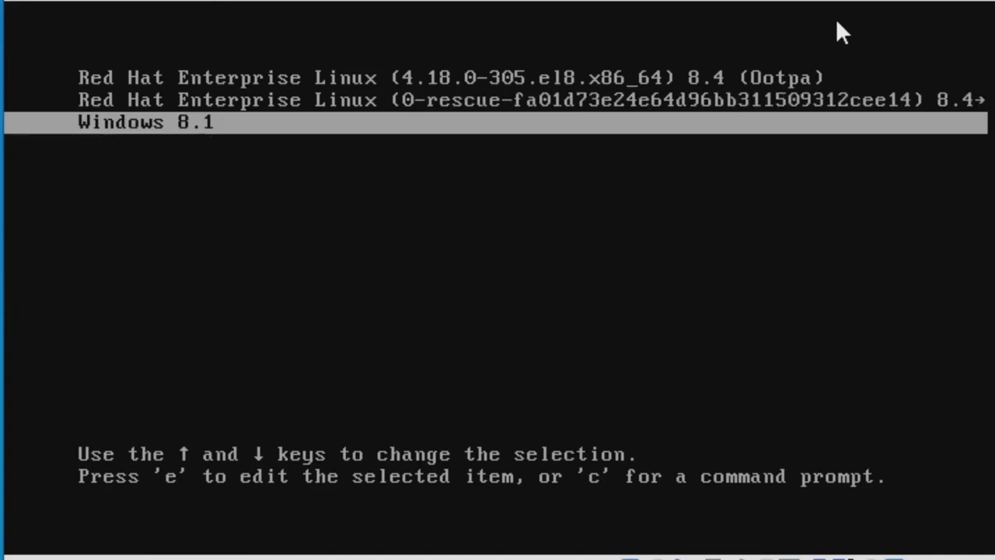